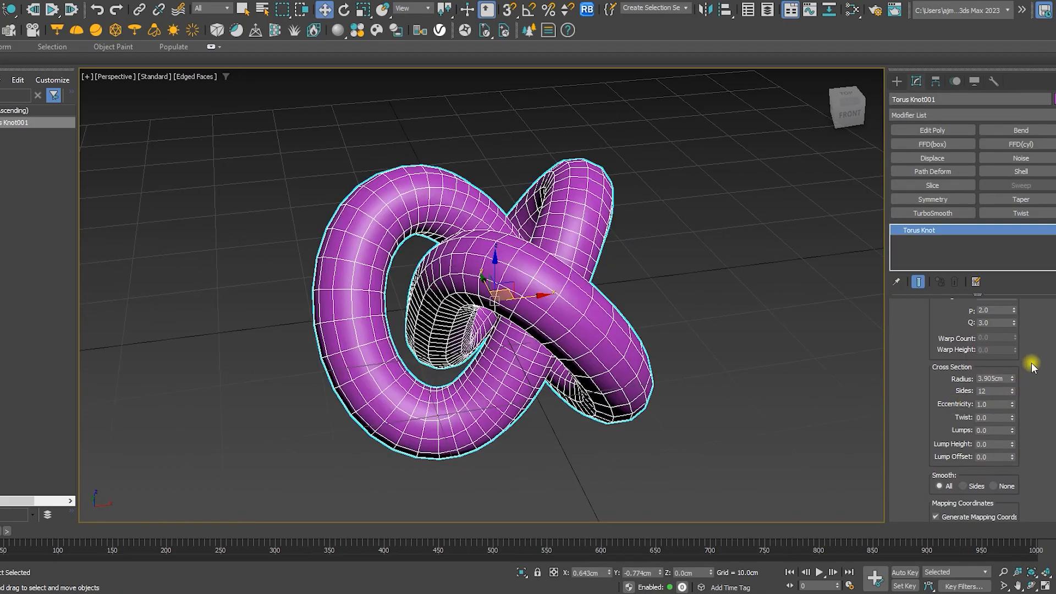
# Reduce the torus knot's base curve to a 5 cm radius and 60 segments
pyautogui.moveTo(1033, 367); pyautogui.dragTo(1032, 433)
pyautogui.moveTo(1013, 365); pyautogui.dragTo(1021, 404)
pyautogui.click(999, 361)
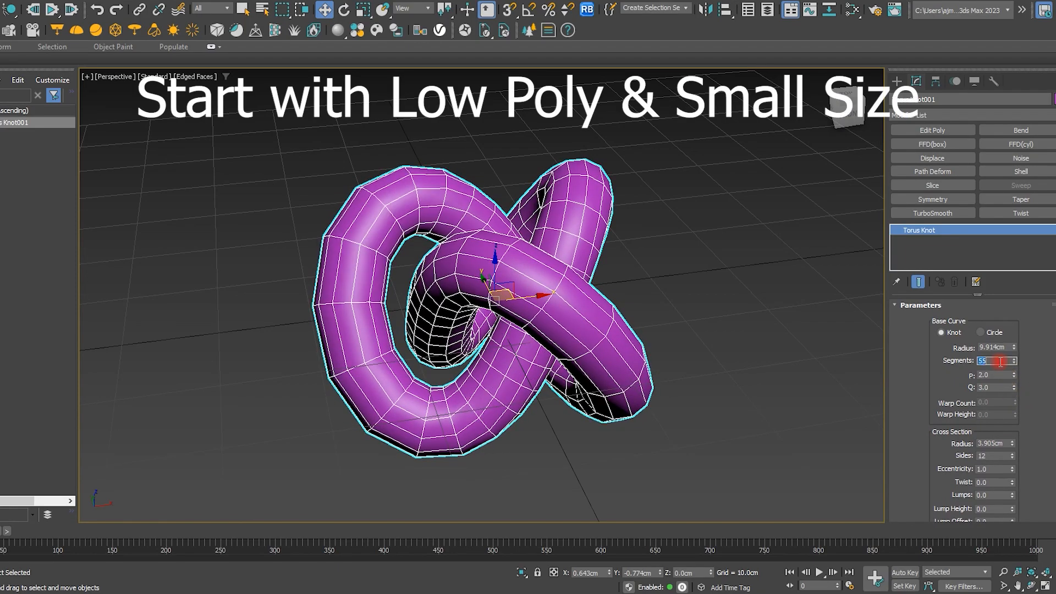
pyautogui.write('60')
pyautogui.press('Return')
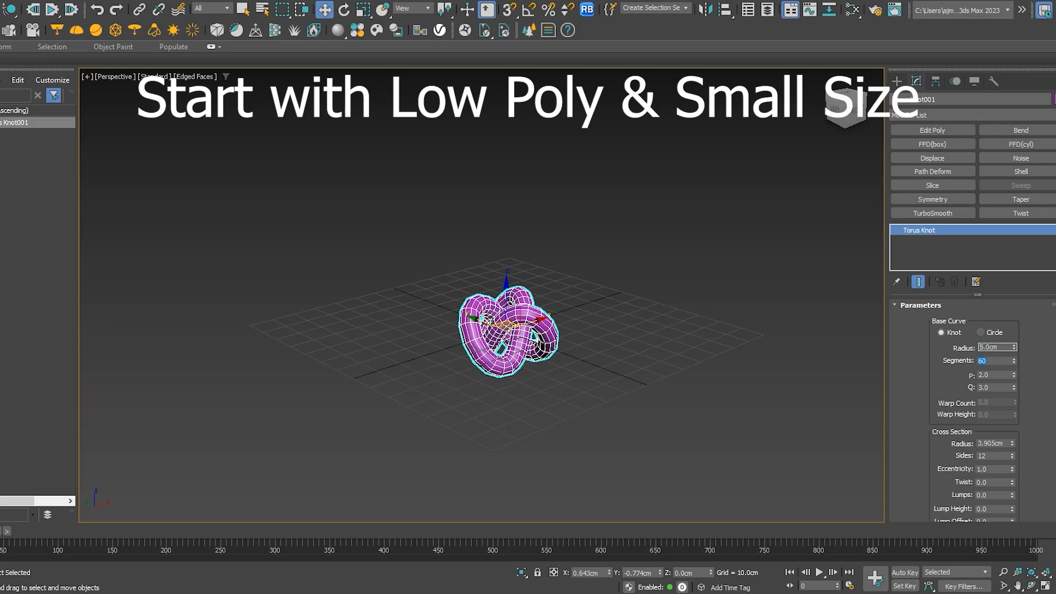
# Set the torus knot's cross-section radius to 1 cm
pyautogui.press('Tab')
pyautogui.press('Tab')
pyautogui.press('Tab')
pyautogui.press('Tab')
pyautogui.write('1')
pyautogui.press('Return')
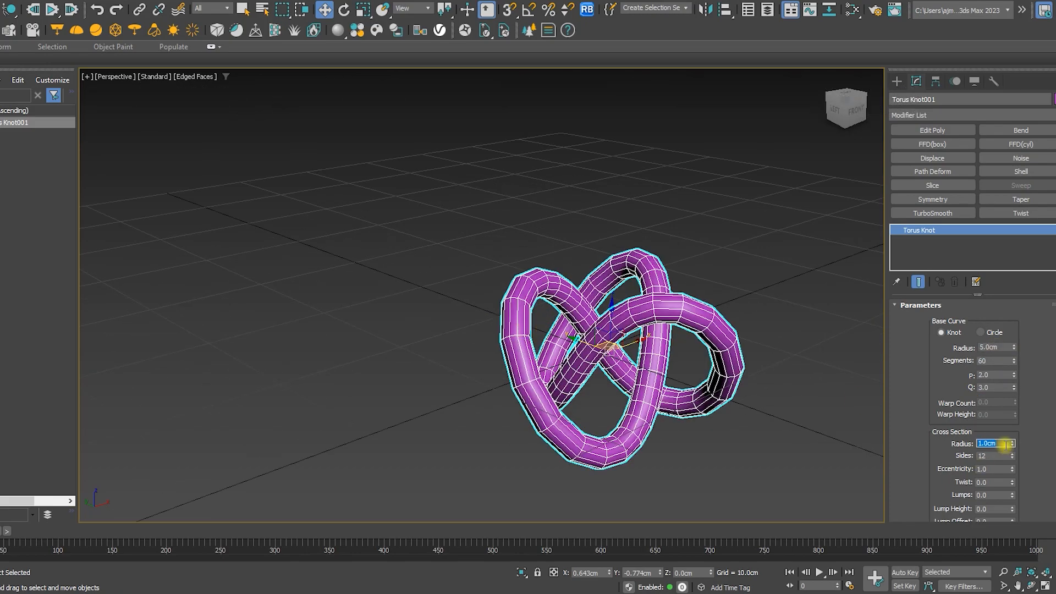
pyautogui.doubleClick(1006, 445)
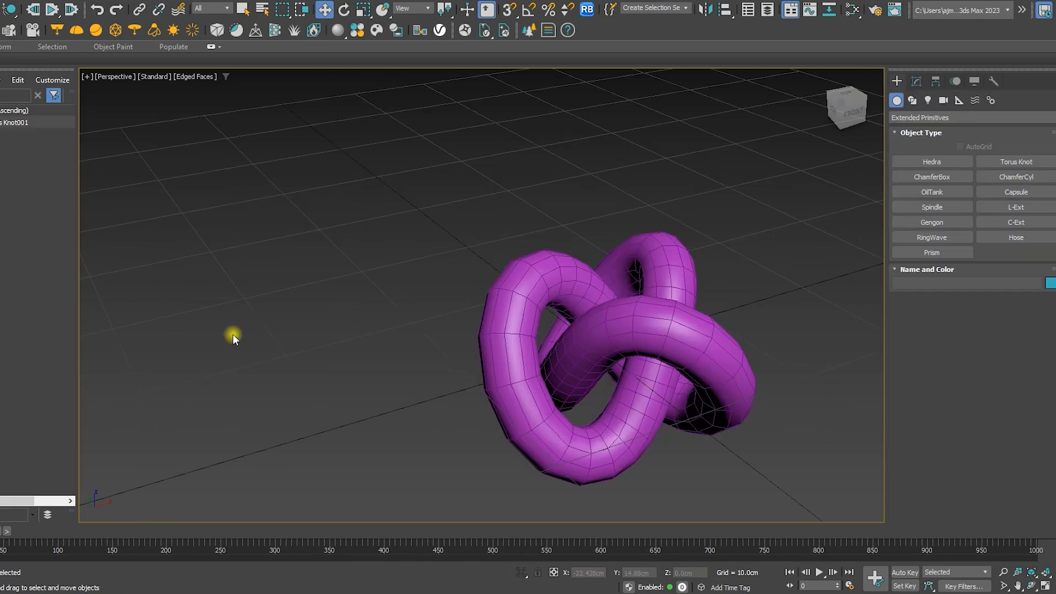
# Open Particle View and add an mParticles Flow to the particle graph
pyautogui.press('6')
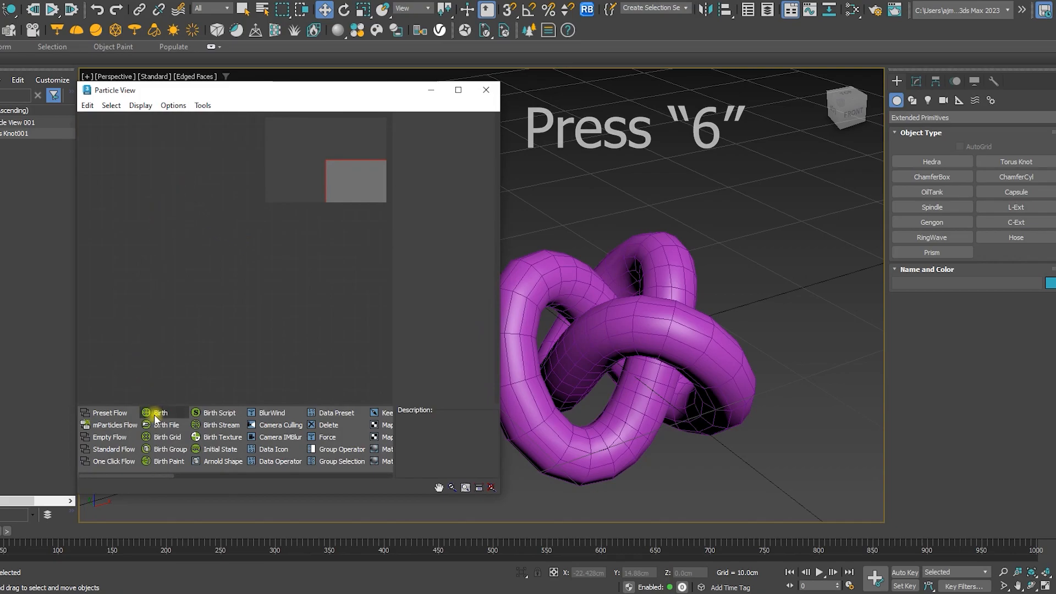
pyautogui.click(113, 425)
pyautogui.moveTo(113, 425); pyautogui.dragTo(186, 252)
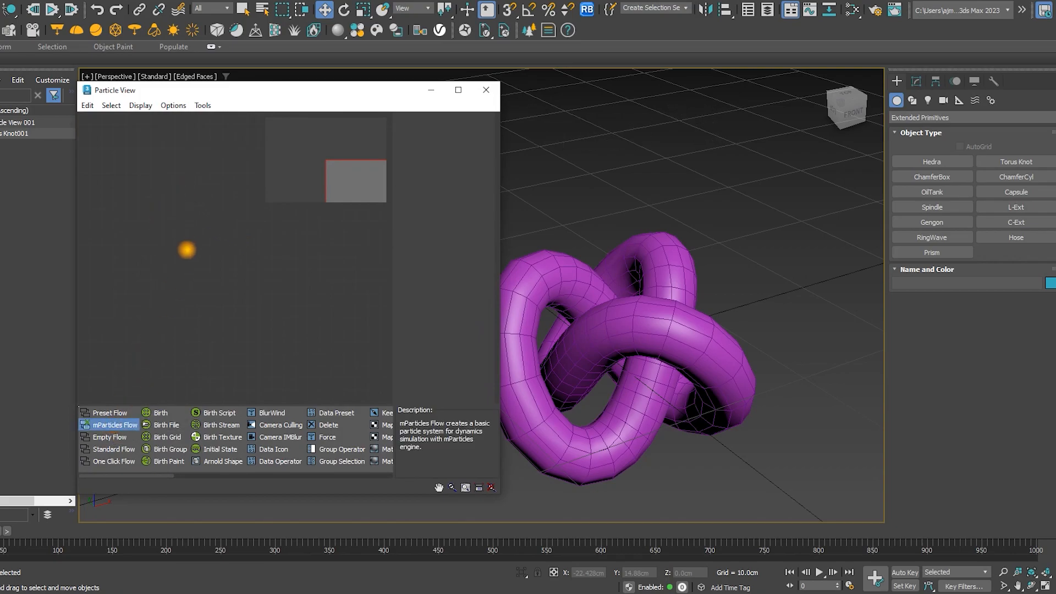
pyautogui.moveTo(188, 198); pyautogui.dragTo(188, 200)
pyautogui.scroll(-5, 602, 363)
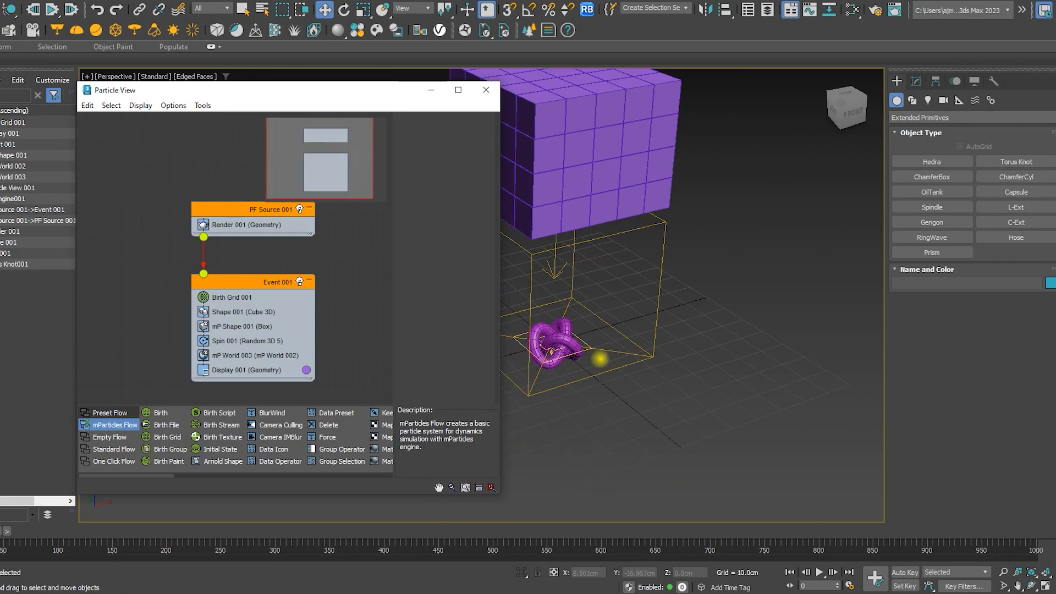
# Play the default mParticles simulation to preview it, then stop and rewind
pyautogui.keyDown('alt'); pyautogui.moveTo(604, 354); pyautogui.dragTo(638, 345, button='middle'); pyautogui.keyUp('alt')
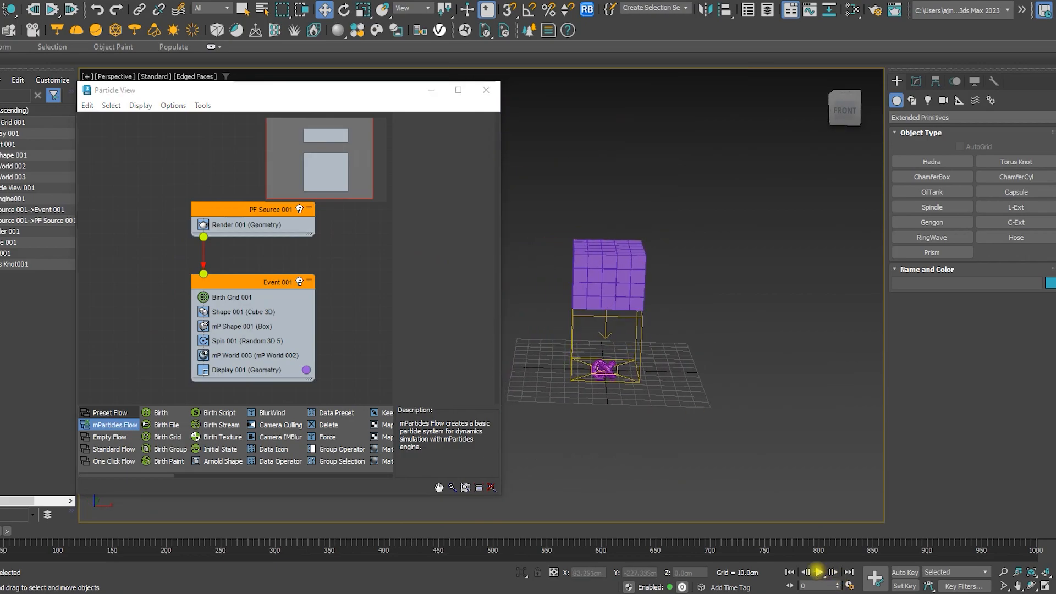
pyautogui.click(818, 572)
pyautogui.scroll(5, 618, 370)
pyautogui.keyDown('alt'); pyautogui.moveTo(572, 358); pyautogui.dragTo(626, 388, button='middle'); pyautogui.keyUp('alt')
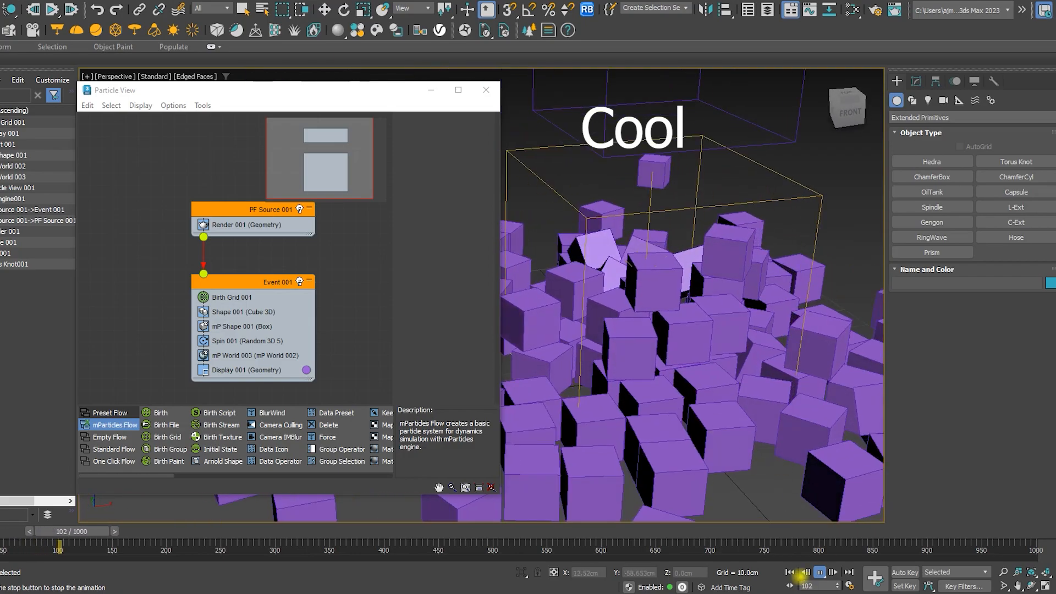
pyautogui.click(819, 573)
pyautogui.click(790, 572)
# Replace the Birth Grid operator in Event 001 with a Birth operator
pyautogui.press('w')
pyautogui.scroll(-4, 636, 330)
pyautogui.click(228, 298)
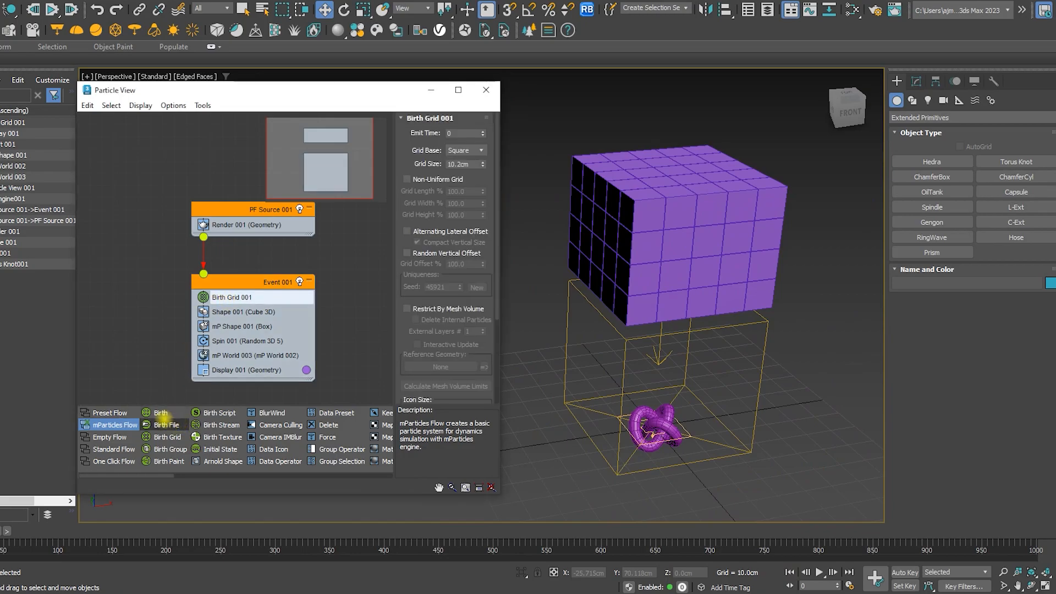
pyautogui.moveTo(154, 413); pyautogui.dragTo(223, 300)
# Open the torus knot's Object Properties to check its vertex count, then close the dialog
pyautogui.click(652, 429)
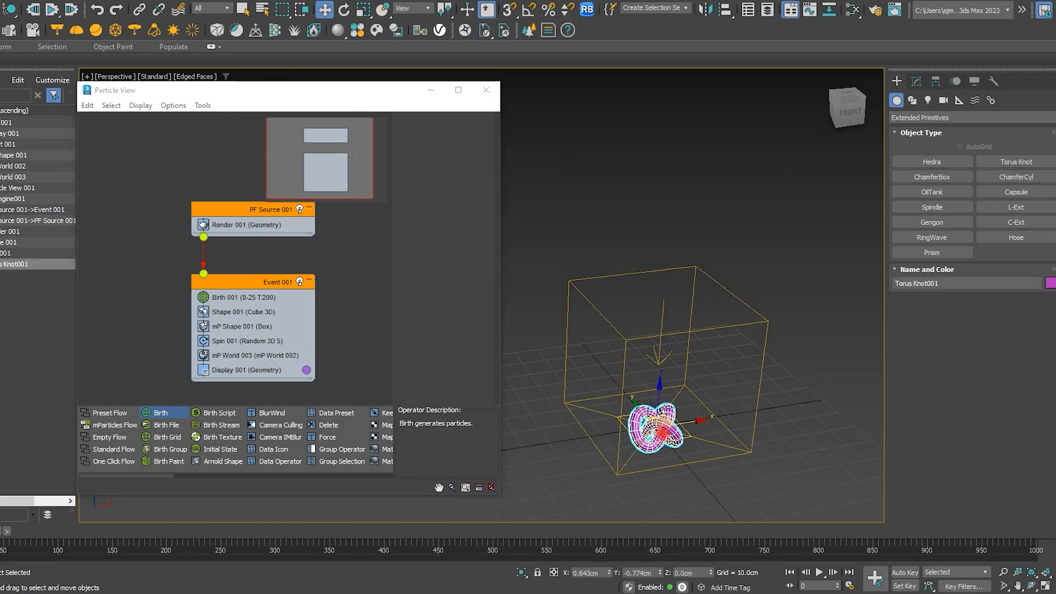
pyautogui.rightClick(661, 428)
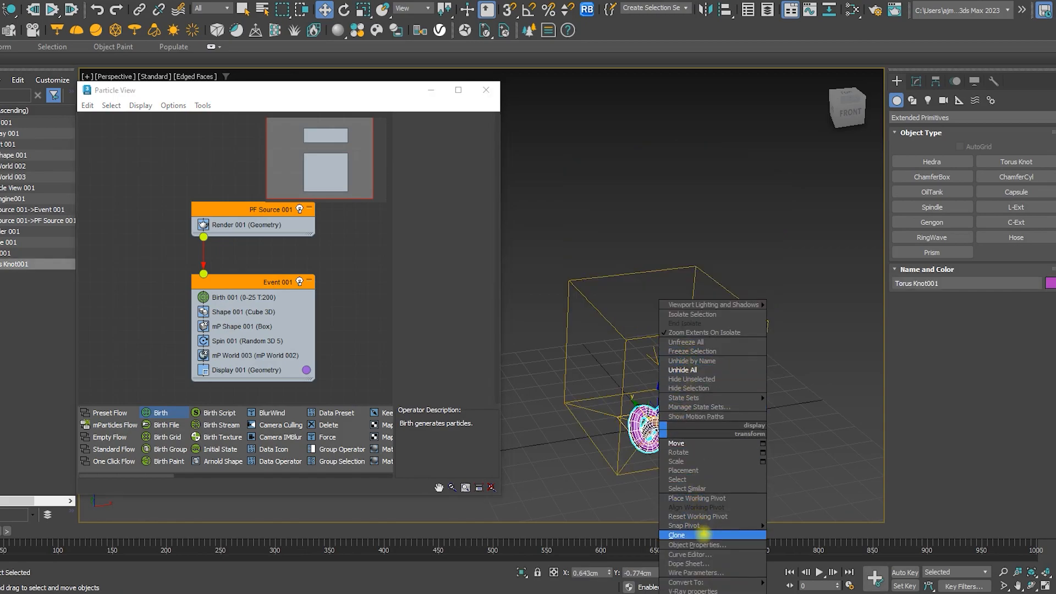
pyautogui.click(697, 545)
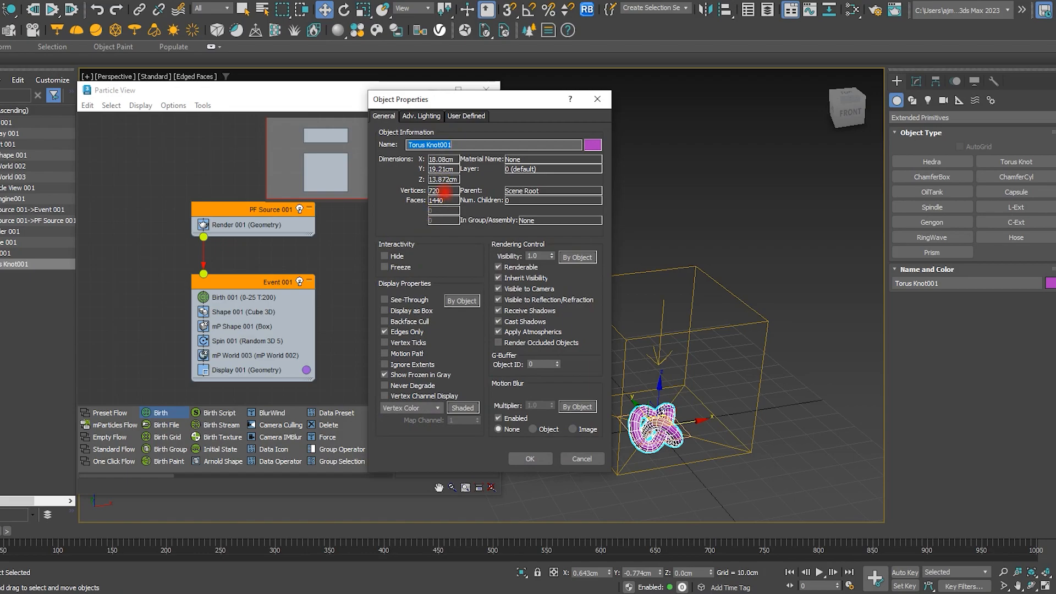
pyautogui.click(582, 459)
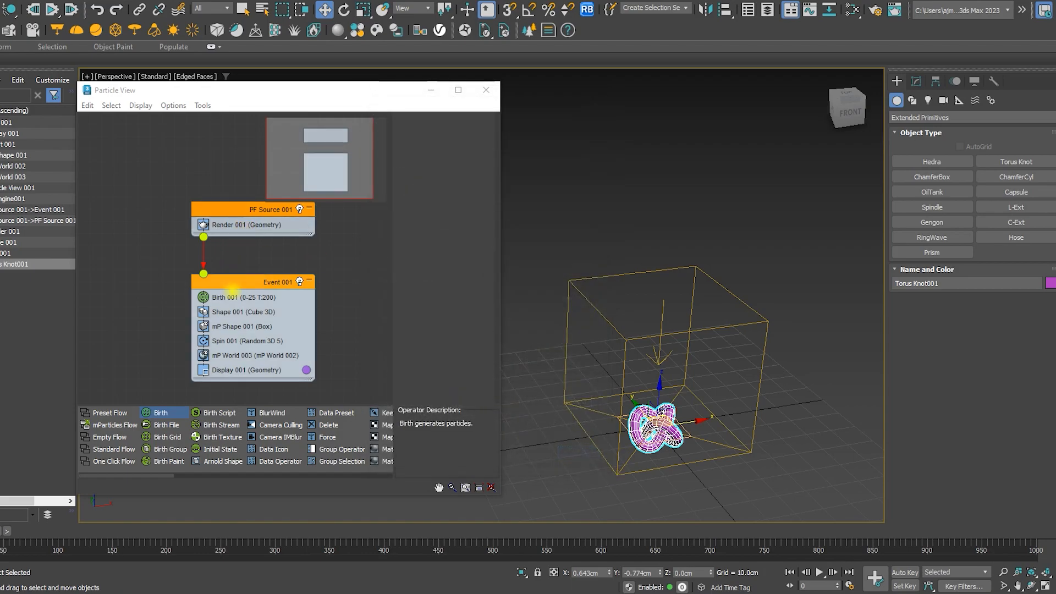
# Set the Birth operator's amount to 720 particles
pyautogui.click(235, 298)
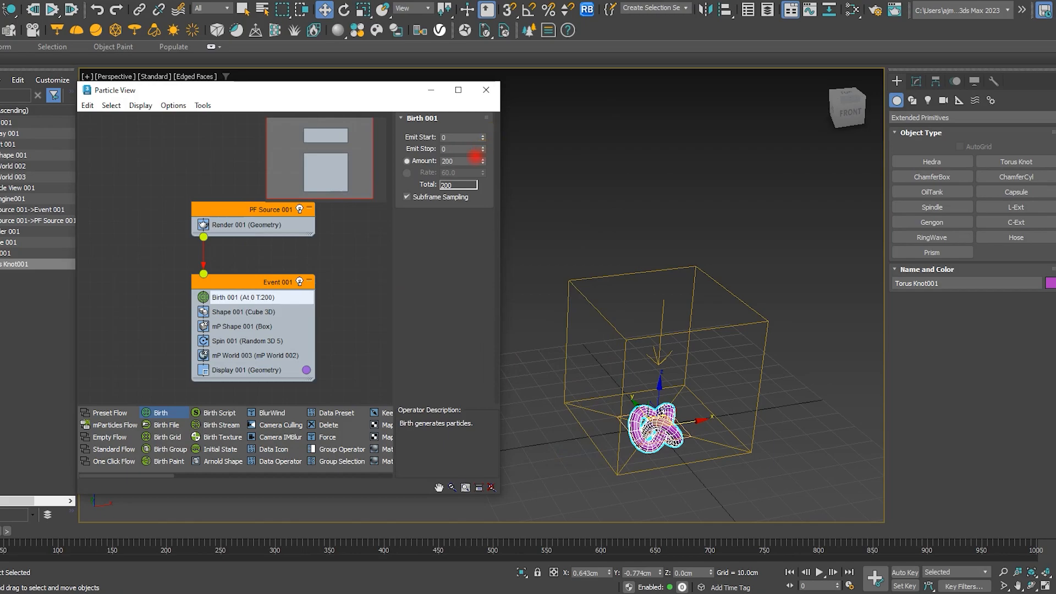
pyautogui.doubleClick(470, 161)
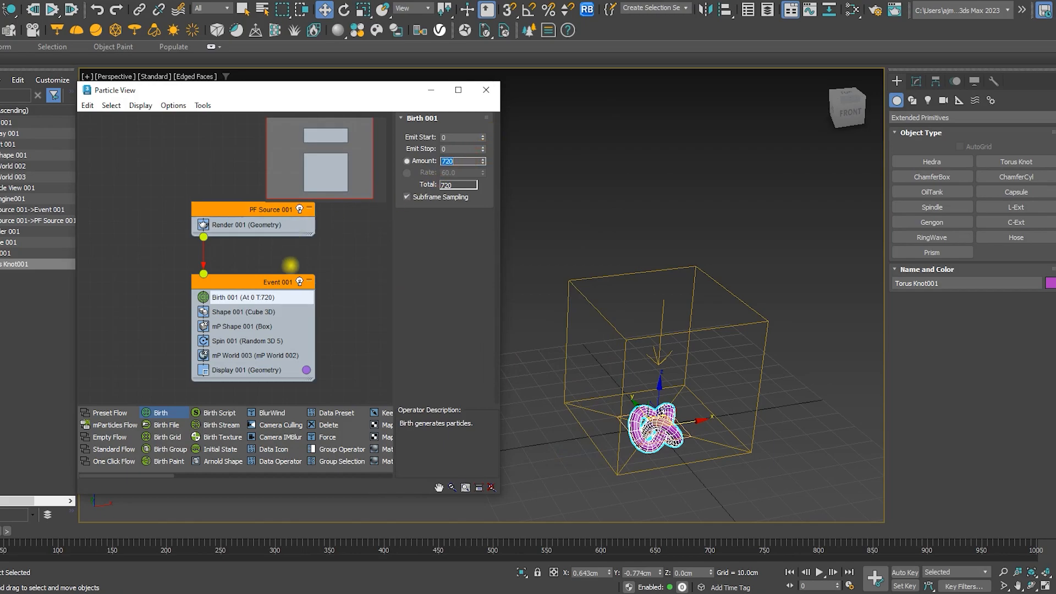
# Change the Shape operator's 3D shape to Sphere 20-sides
pyautogui.click(235, 312)
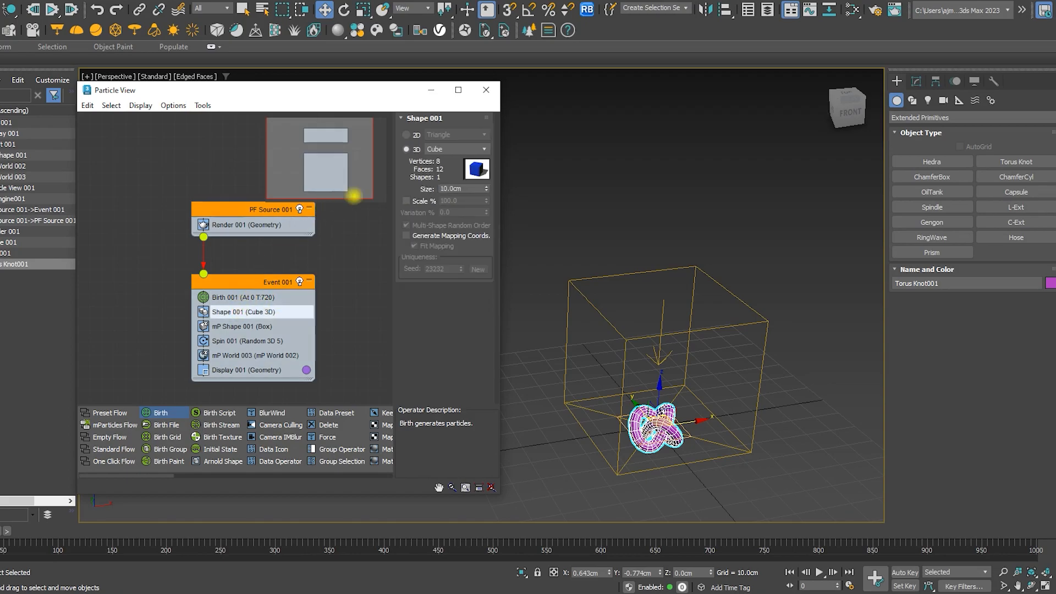
pyautogui.click(443, 147)
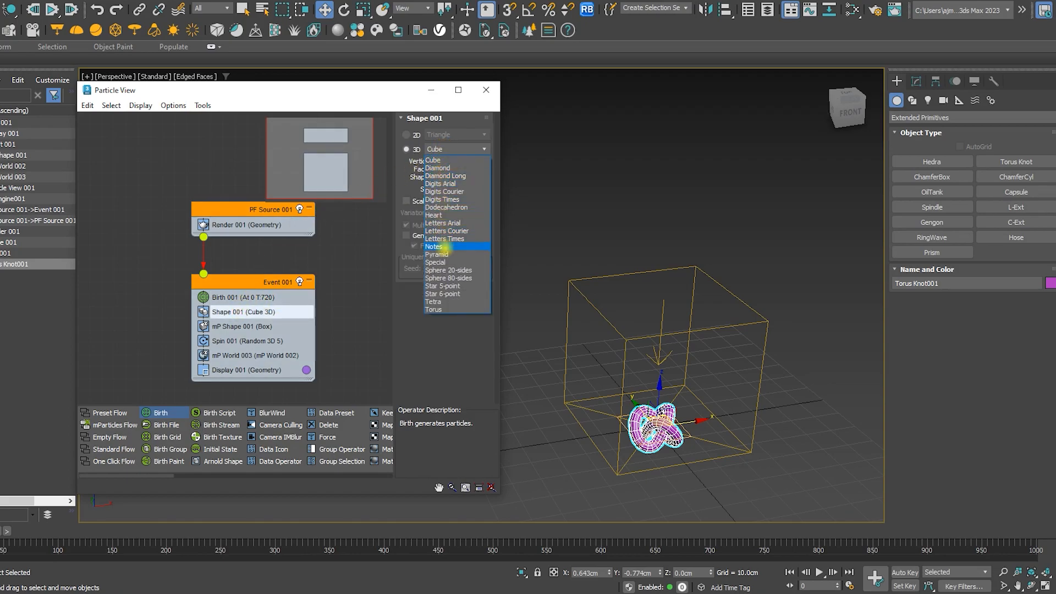
pyautogui.click(447, 269)
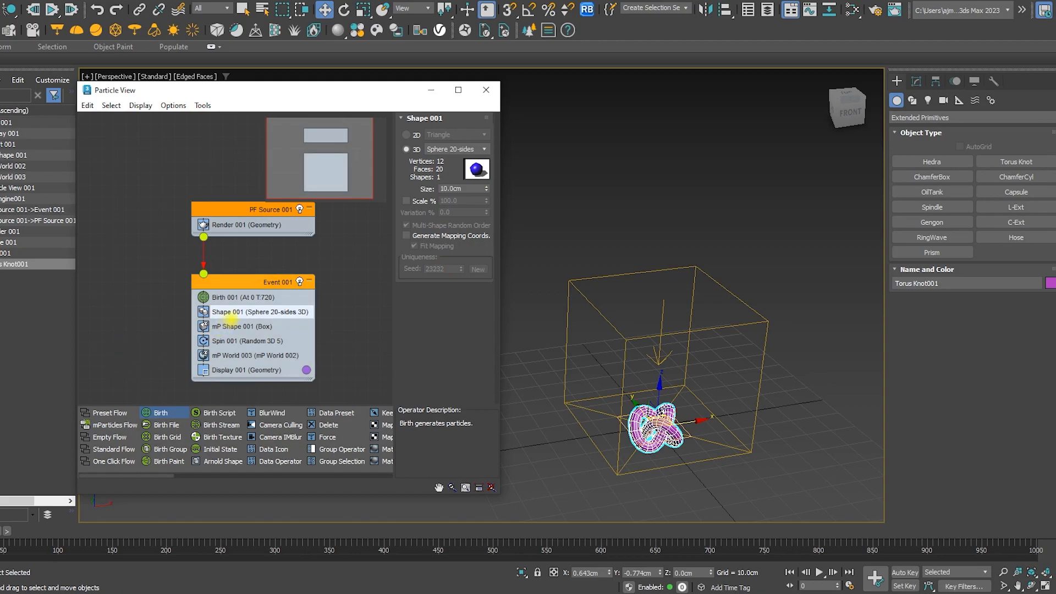
# Set the mP Shape operator to collide as Sphere
pyautogui.click(232, 327)
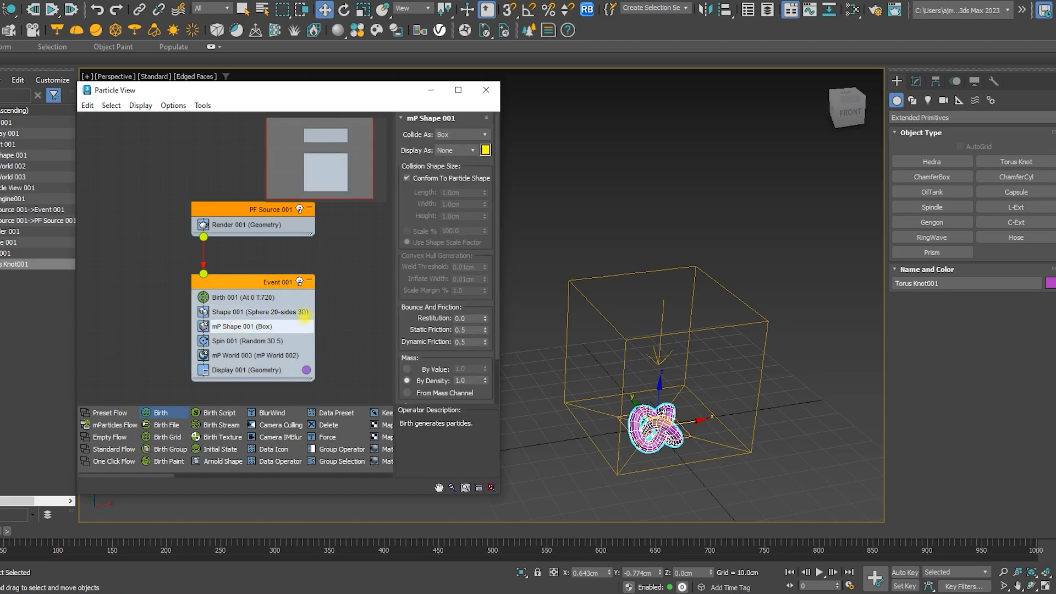
pyautogui.click(461, 135)
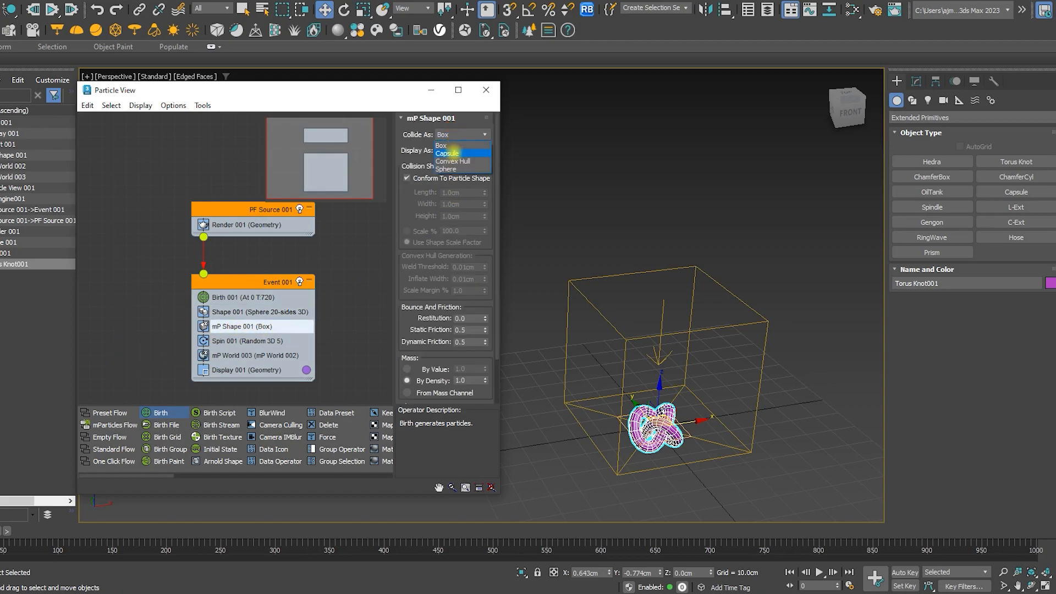
pyautogui.click(452, 169)
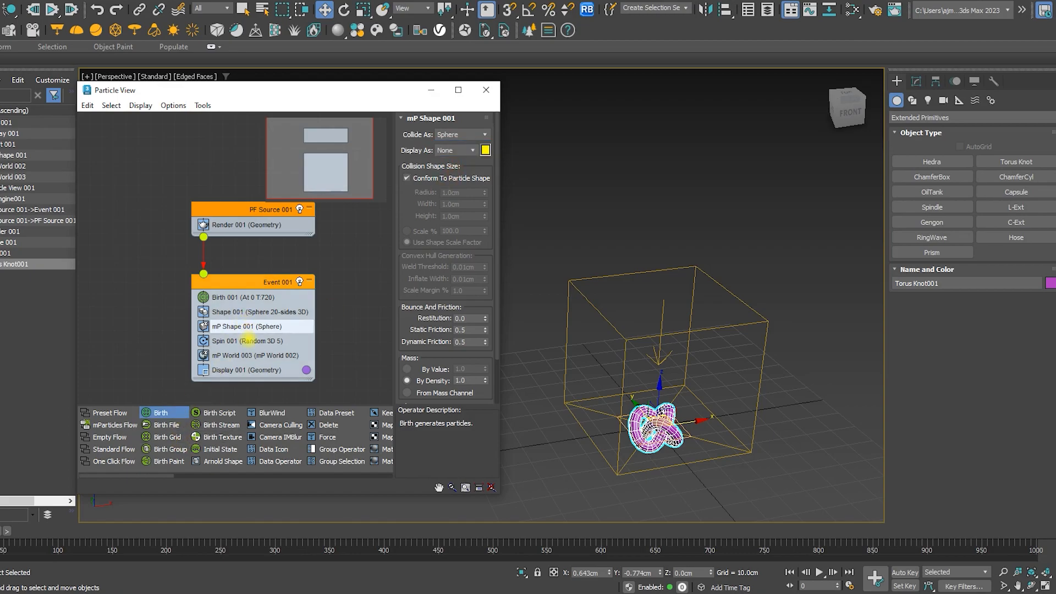
# Replace the Spin operator with a Position Object operator
pyautogui.click(249, 341)
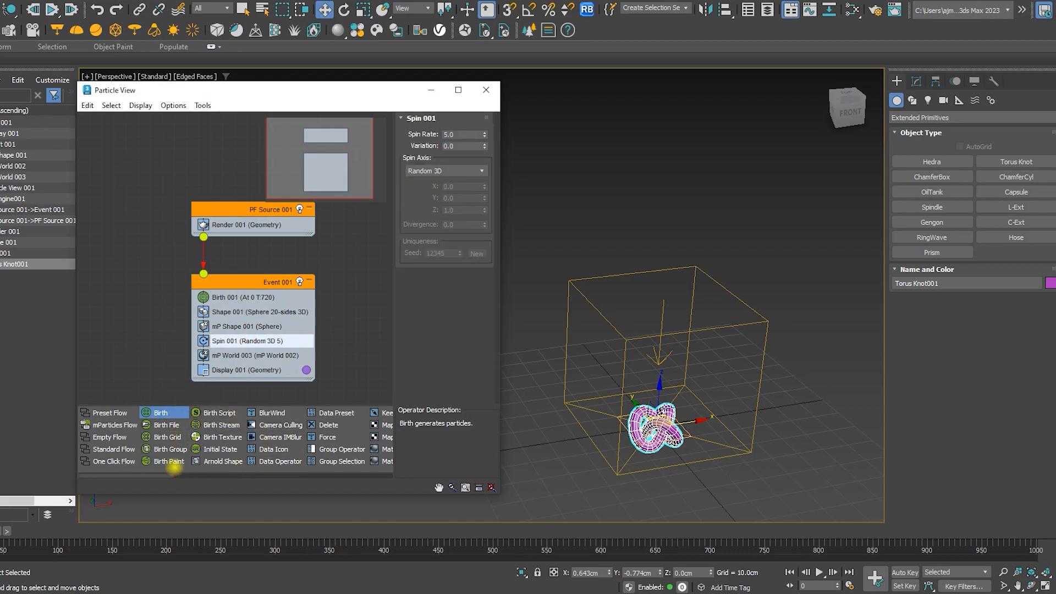
pyautogui.moveTo(152, 472); pyautogui.dragTo(194, 468)
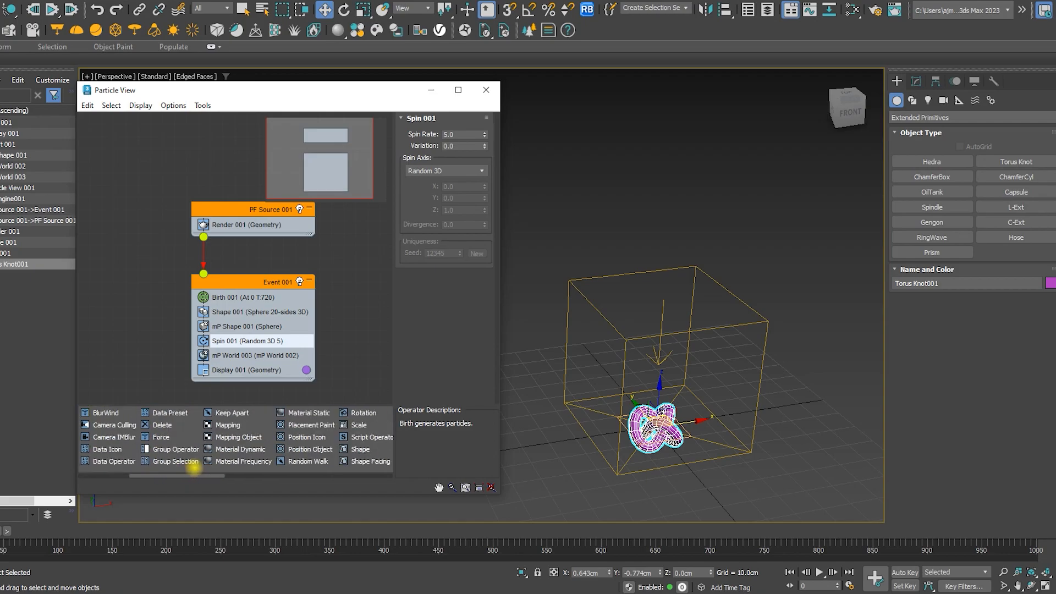
pyautogui.moveTo(309, 449); pyautogui.dragTo(237, 341)
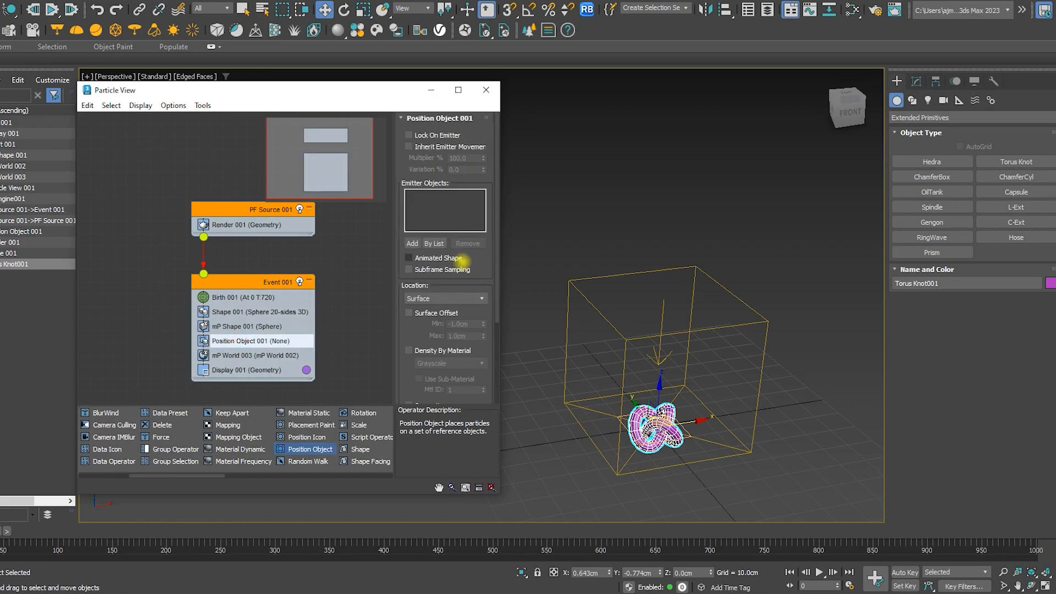
# Add the torus knot as the Position Object's emitter object
pyautogui.click(412, 244)
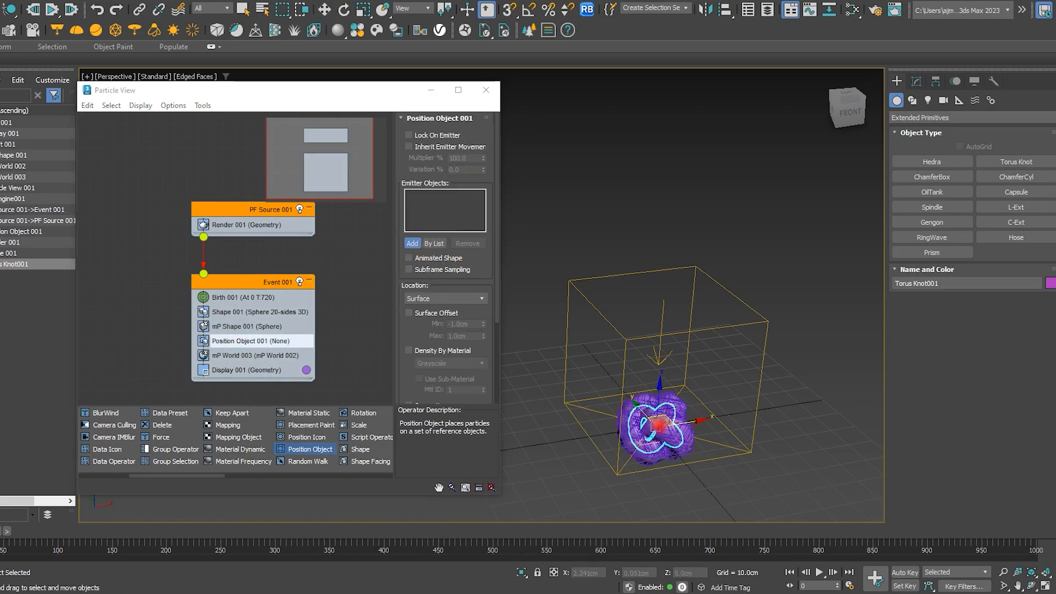
pyautogui.click(660, 426)
pyautogui.scroll(5, 672, 432)
pyautogui.keyDown('alt'); pyautogui.moveTo(656, 427); pyautogui.dragTo(649, 334, button='middle'); pyautogui.keyUp('alt')
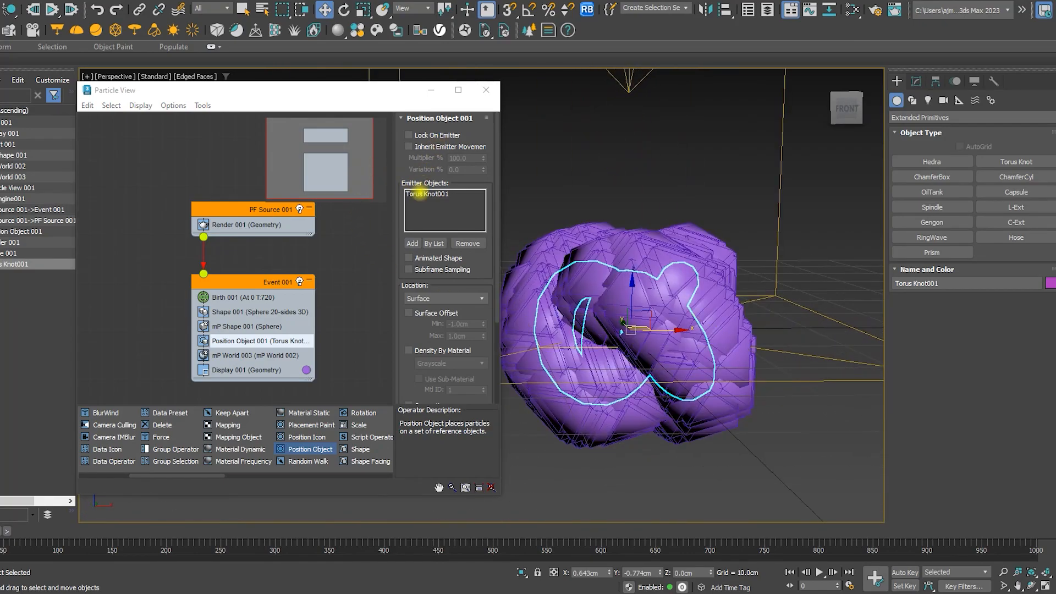
# Enable Lock On Emitter and set the Position Object location to Vertices All
pyautogui.click(409, 134)
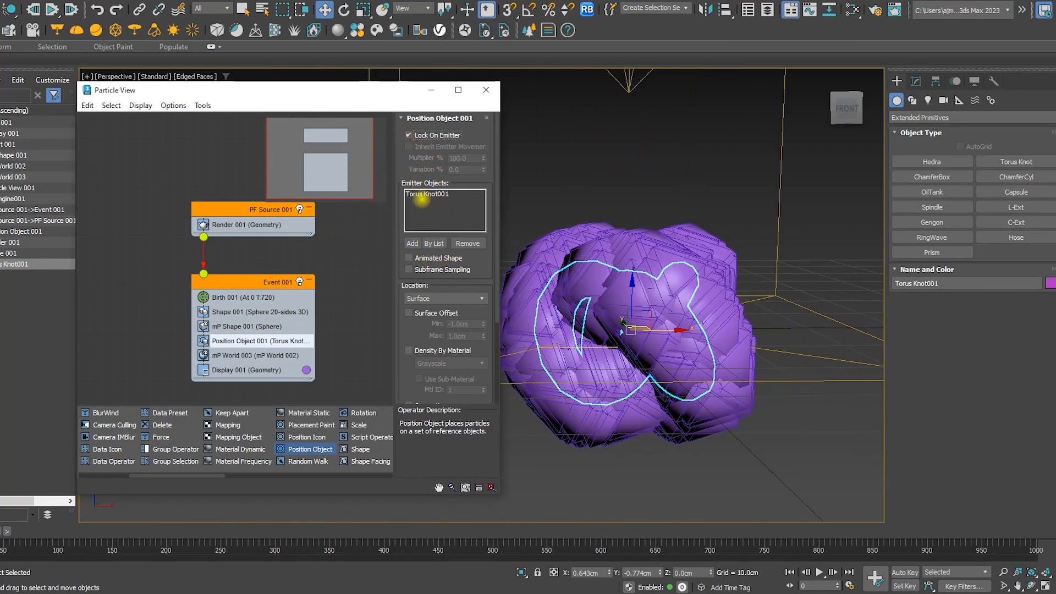
pyautogui.click(422, 193)
pyautogui.click(436, 298)
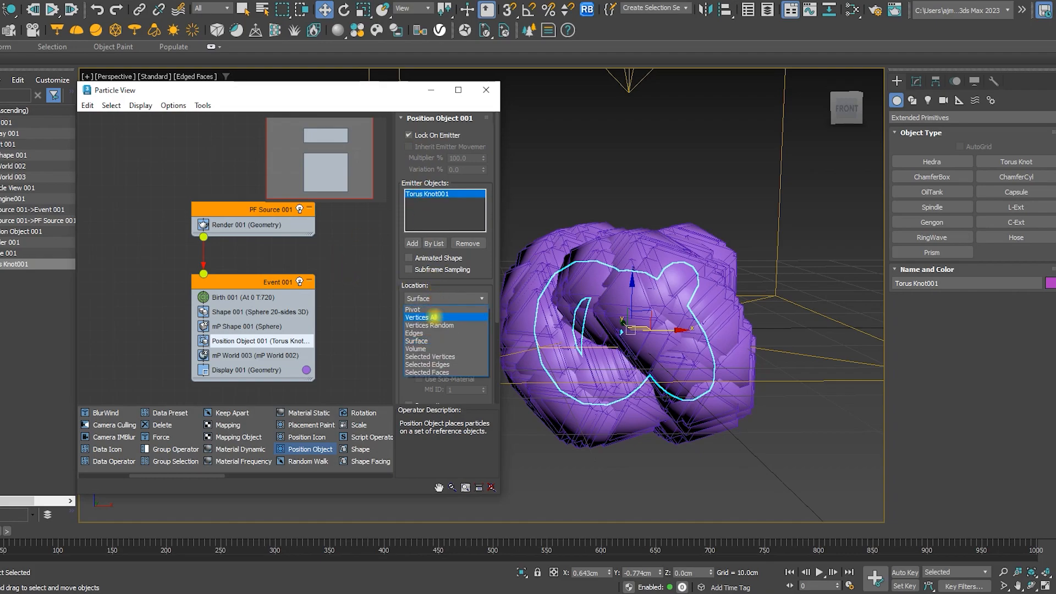
pyautogui.click(434, 318)
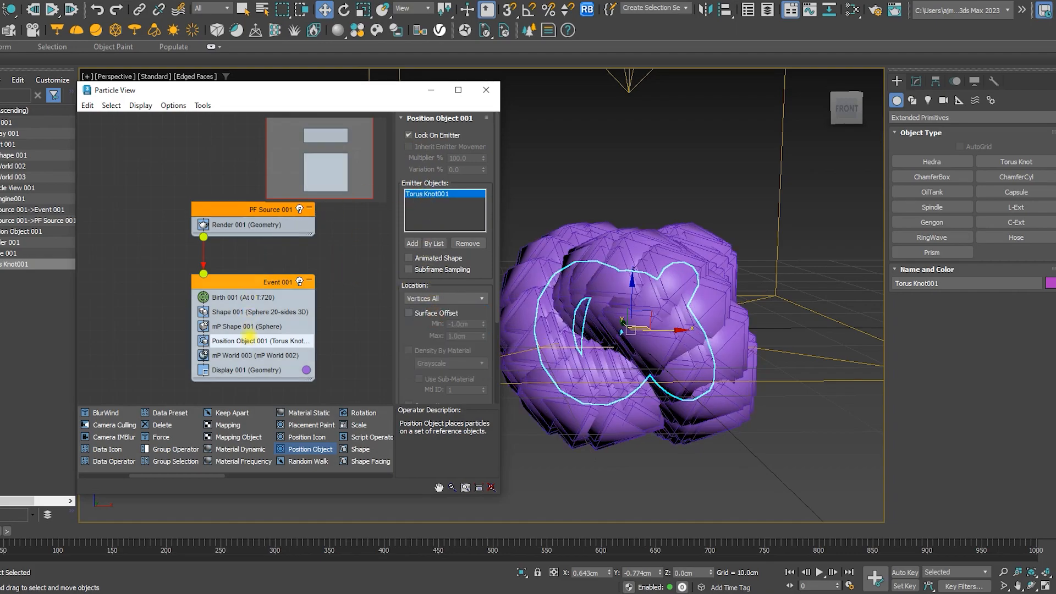
# Set the Shape operator's sphere size to 0.8 cm
pyautogui.click(248, 326)
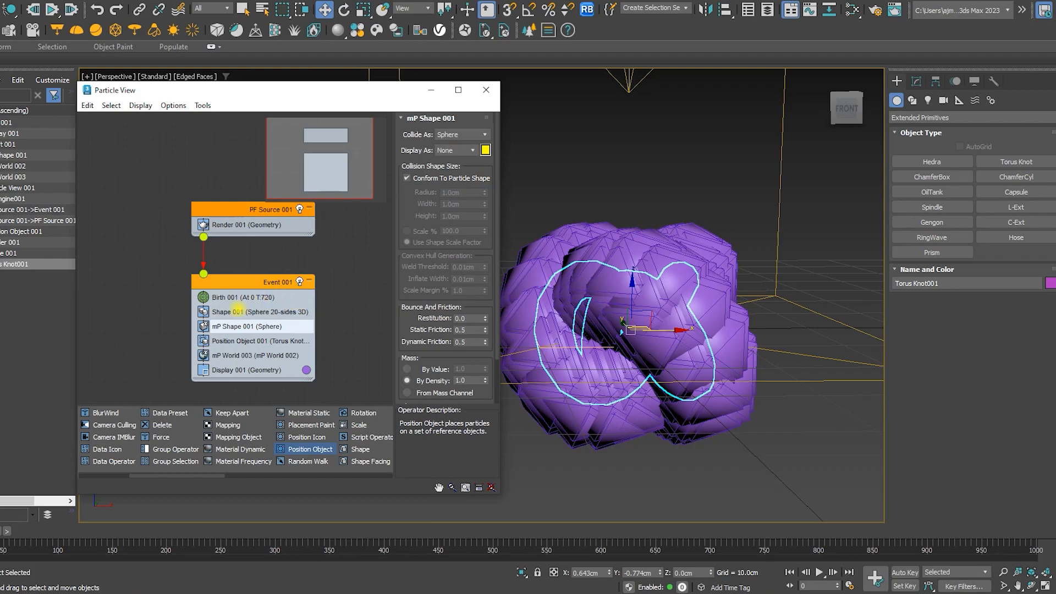
pyautogui.click(242, 312)
pyautogui.moveTo(487, 190); pyautogui.dragTo(464, 248)
# Play the simulation to preview the sphere particles falling from the torus knot
pyautogui.scroll(5, 631, 259)
pyautogui.keyDown('alt'); pyautogui.moveTo(633, 264); pyautogui.dragTo(701, 309, button='middle'); pyautogui.keyUp('alt')
pyautogui.scroll(3, 700, 308)
pyautogui.keyDown('alt'); pyautogui.moveTo(719, 353); pyautogui.dragTo(692, 427, button='middle'); pyautogui.keyUp('alt')
pyautogui.scroll(-5, 634, 327)
pyautogui.scroll(-3, 638, 346)
pyautogui.scroll(-3, 691, 427)
pyautogui.moveTo(696, 390); pyautogui.dragTo(730, 270)
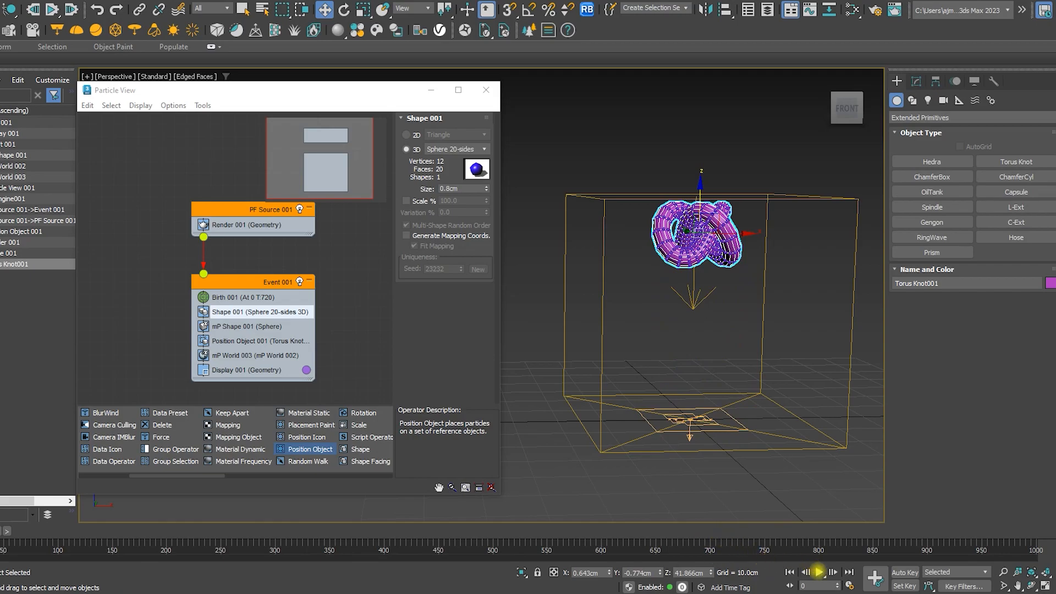
pyautogui.click(818, 573)
pyautogui.click(820, 573)
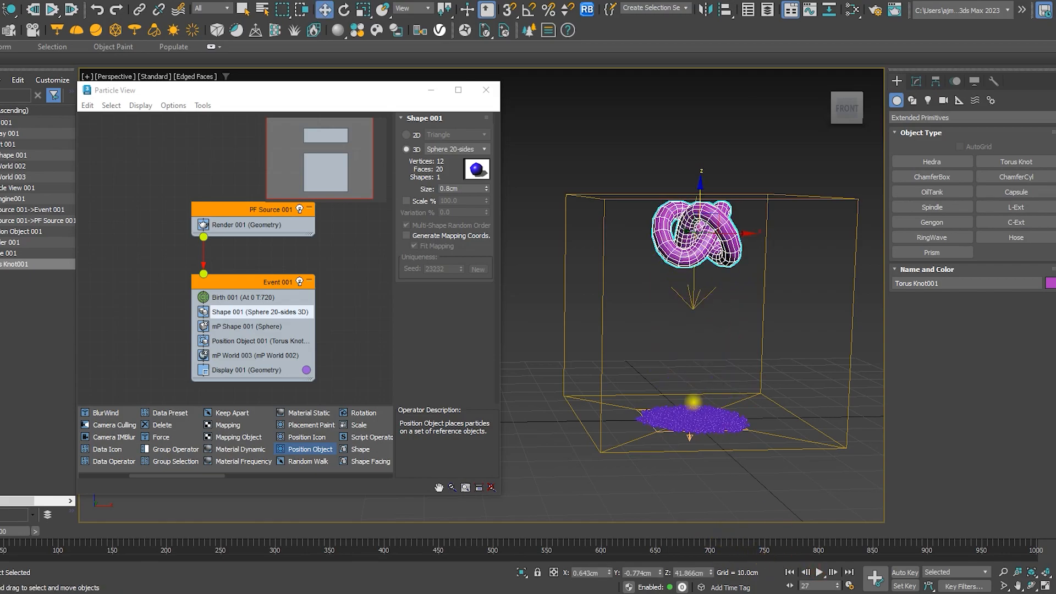
# Inspect the settled particle pile up close and rewind the animation to the start
pyautogui.scroll(5, 690, 405)
pyautogui.scroll(-2, 688, 406)
pyautogui.keyDown('alt'); pyautogui.moveTo(688, 434); pyautogui.dragTo(722, 481, button='middle'); pyautogui.keyUp('alt')
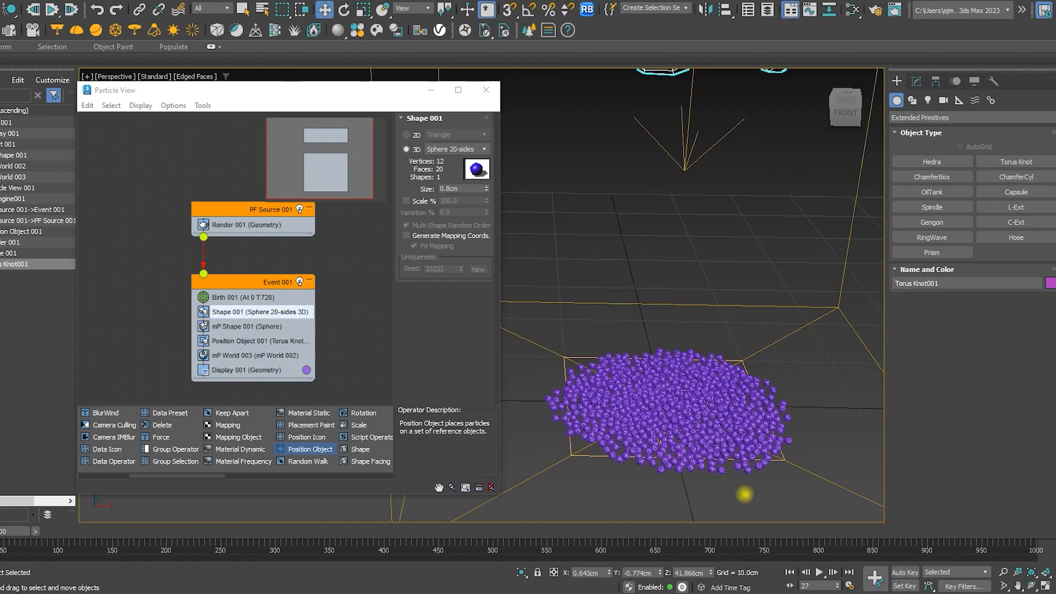
pyautogui.click(790, 572)
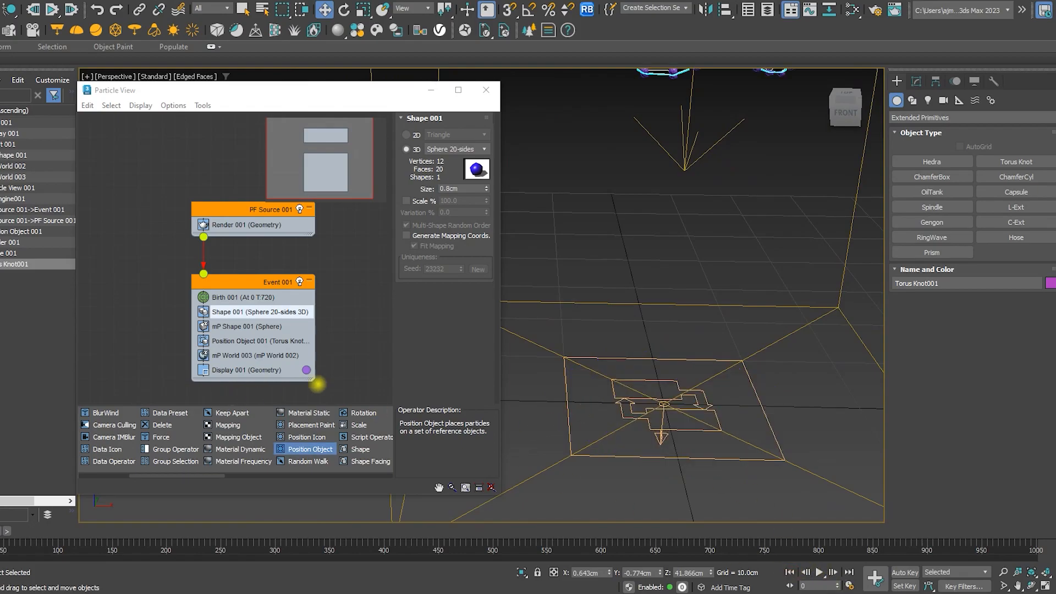
# Change the Display operator's particle color to dark brown
pyautogui.click(268, 355)
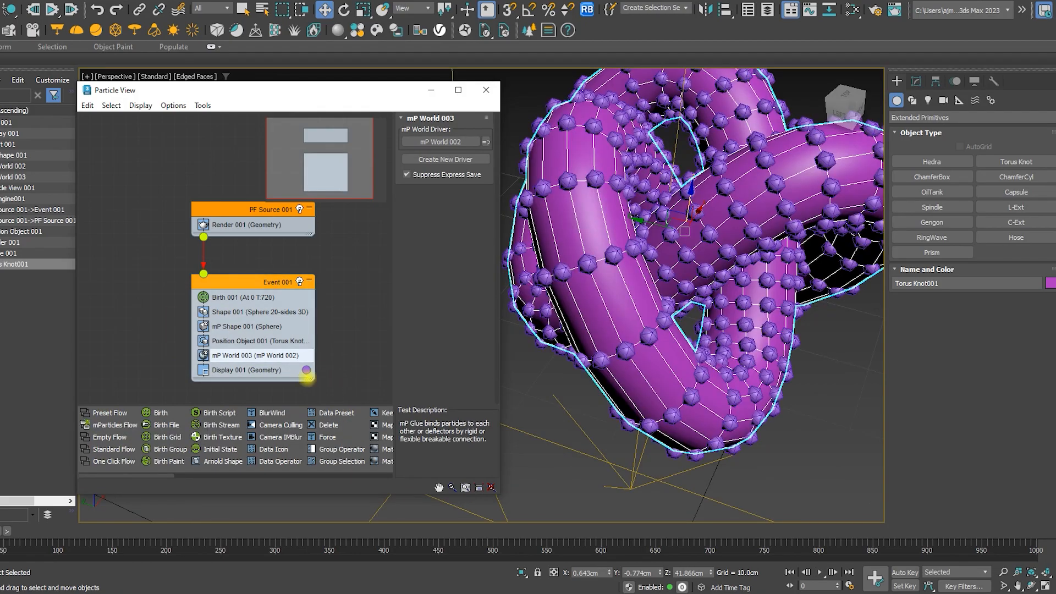
pyautogui.click(307, 369)
pyautogui.moveTo(198, 289); pyautogui.dragTo(163, 310)
pyautogui.click(236, 347)
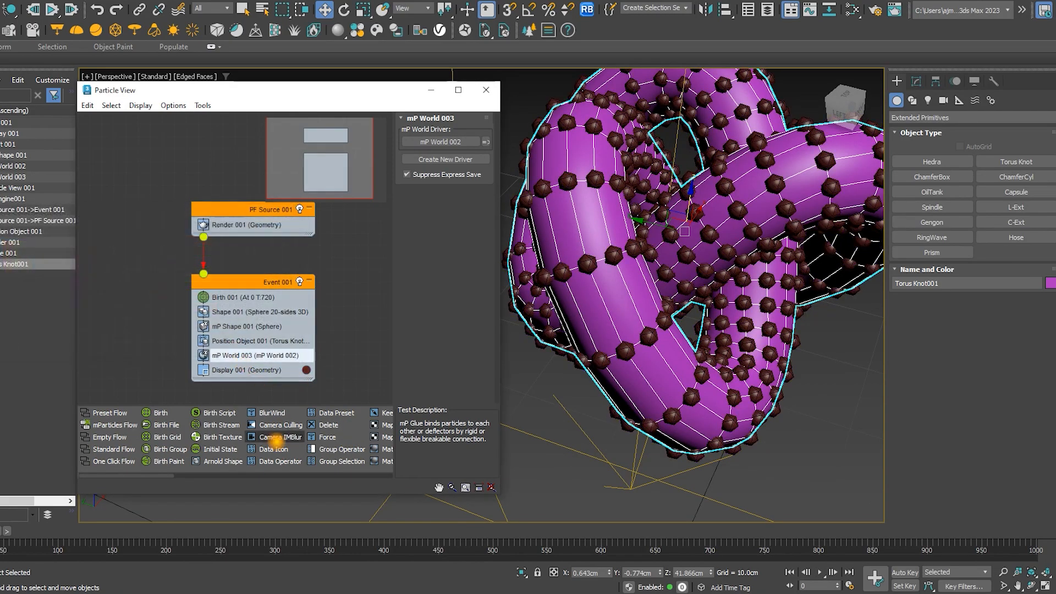
# Add an mP Glue test to the event below mP World 003 and enable Visualize Binding
pyautogui.moveTo(156, 472); pyautogui.dragTo(350, 456)
pyautogui.moveTo(255, 438); pyautogui.dragTo(237, 370)
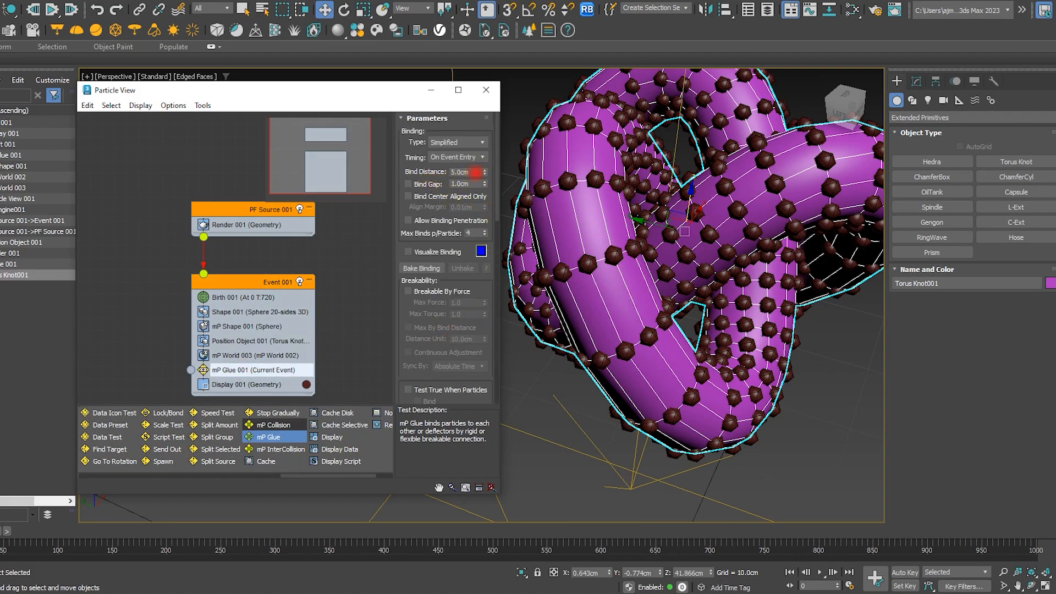
pyautogui.click(429, 252)
pyautogui.scroll(6, 570, 249)
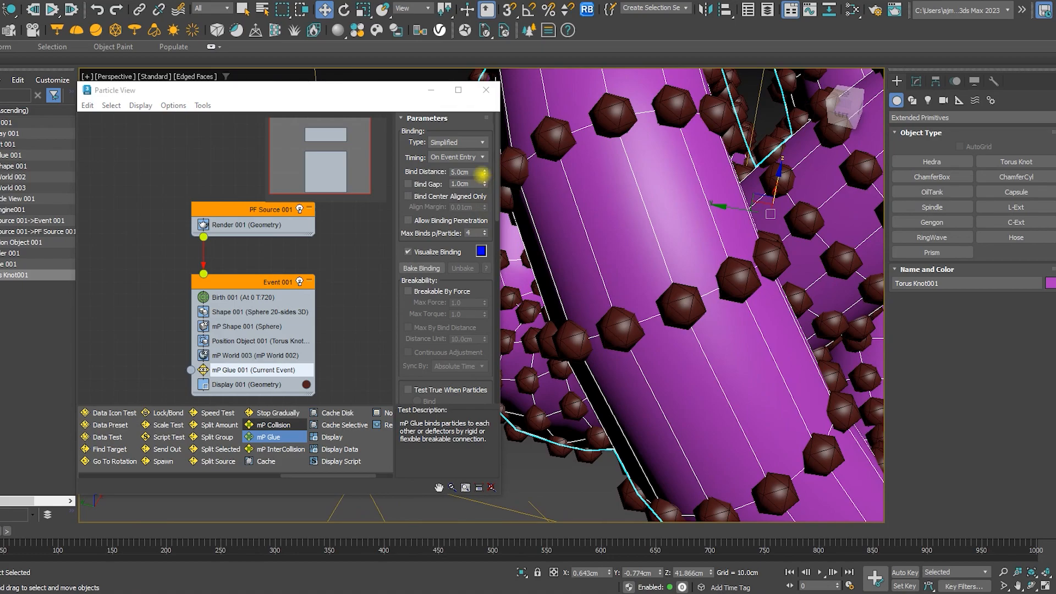
# Raise Max Binds per Particle to 8 and nudge the Bind Distance up while inspecting the bindings on the knot
pyautogui.click(484, 172)
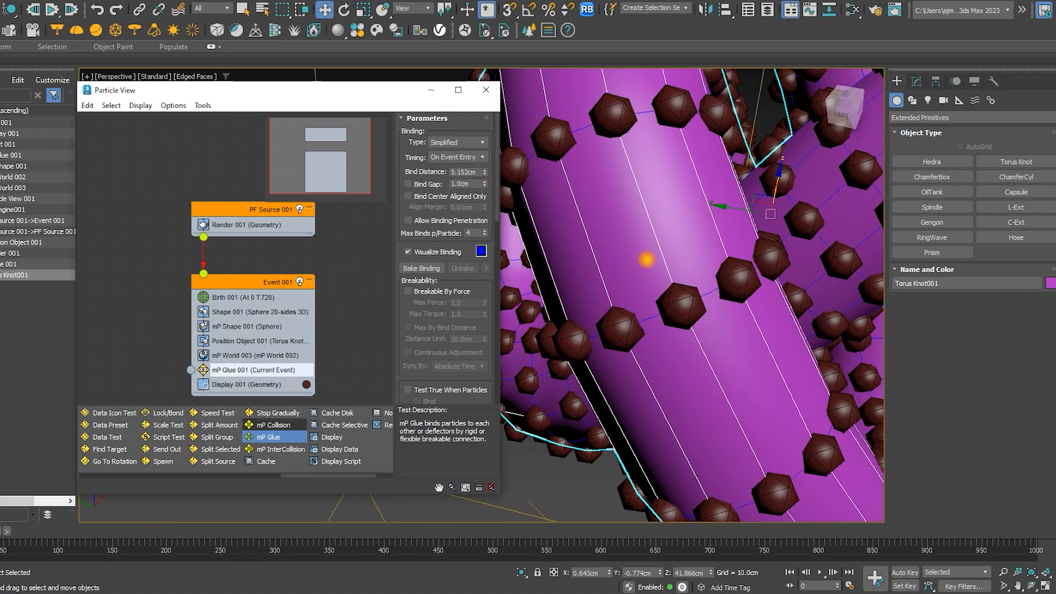
pyautogui.scroll(-3, 645, 257)
pyautogui.scroll(-3, 662, 316)
pyautogui.moveTo(665, 317)
pyautogui.keyDown('alt'); pyautogui.mouseDown(button='middle')
pyautogui.moveTo(766, 333)
pyautogui.moveTo(748, 308)
pyautogui.moveTo(698, 293)
pyautogui.moveTo(638, 302)
pyautogui.moveTo(661, 307)
pyautogui.mouseUp(button='middle'); pyautogui.keyUp('alt')
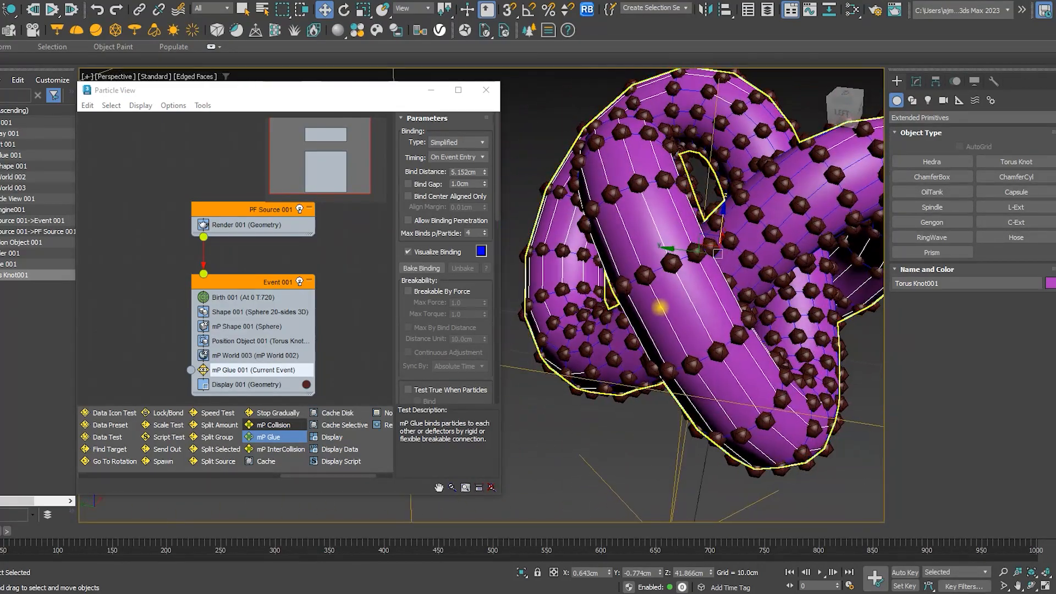
pyautogui.scroll(2, 661, 307)
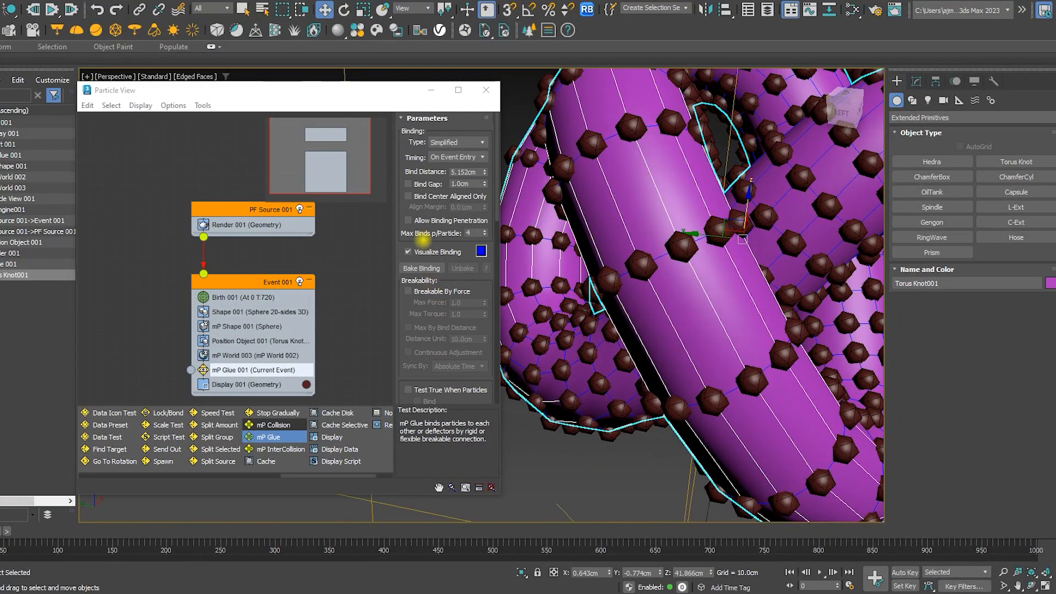
pyautogui.click(484, 231)
pyautogui.click(484, 231)
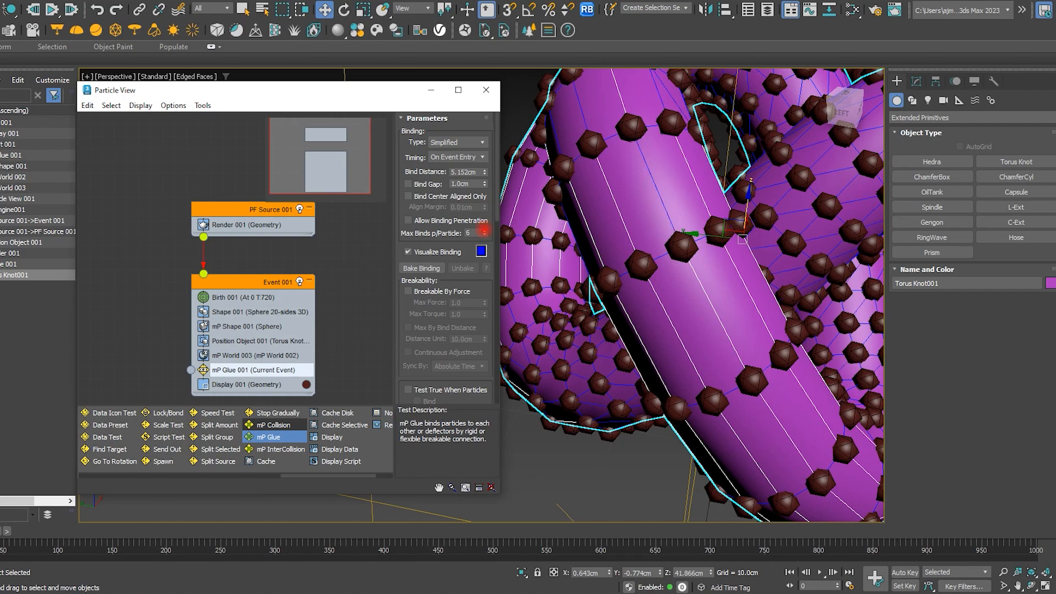
pyautogui.keyDown('alt'); pyautogui.moveTo(667, 271); pyautogui.dragTo(618, 297, button='middle'); pyautogui.keyUp('alt')
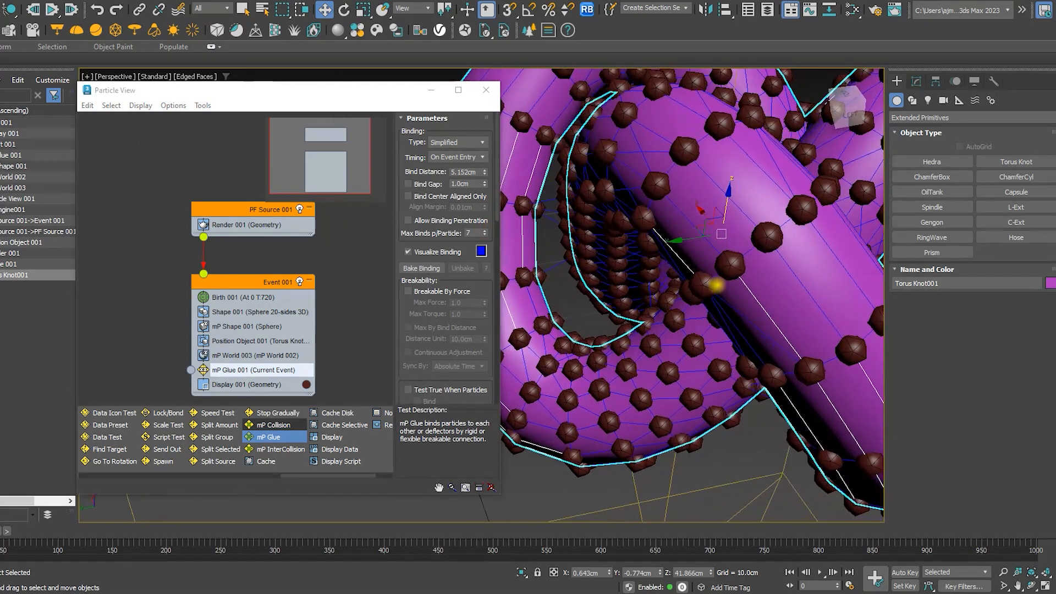
pyautogui.click(485, 231)
pyautogui.keyDown('alt'); pyautogui.moveTo(754, 311); pyautogui.dragTo(788, 327, button='middle'); pyautogui.keyUp('alt')
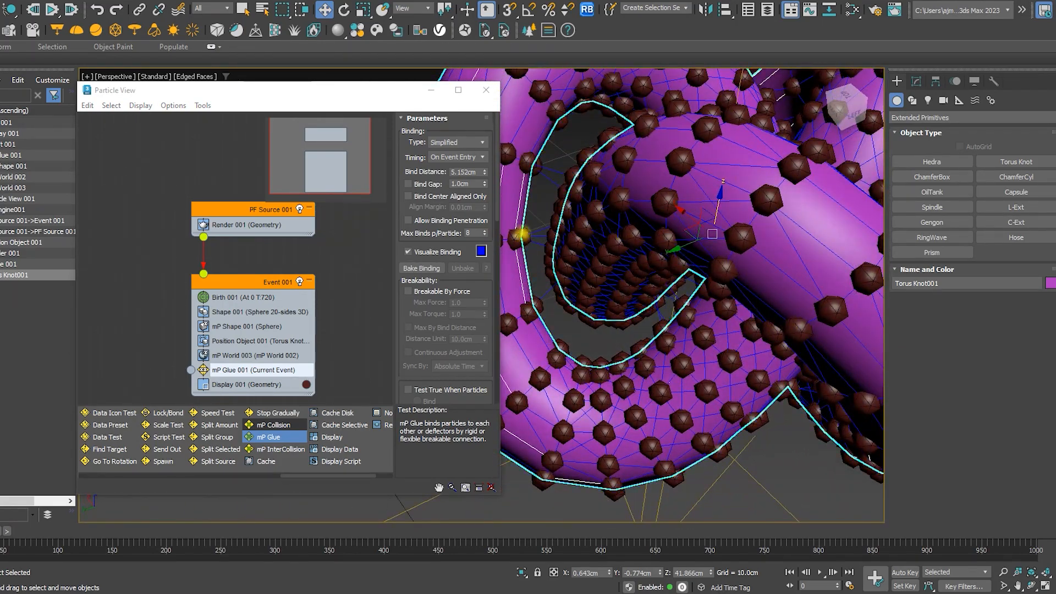
# Set the mP Glue Bind Distance to 20 cm
pyautogui.moveTo(485, 171); pyautogui.dragTo(484, 172)
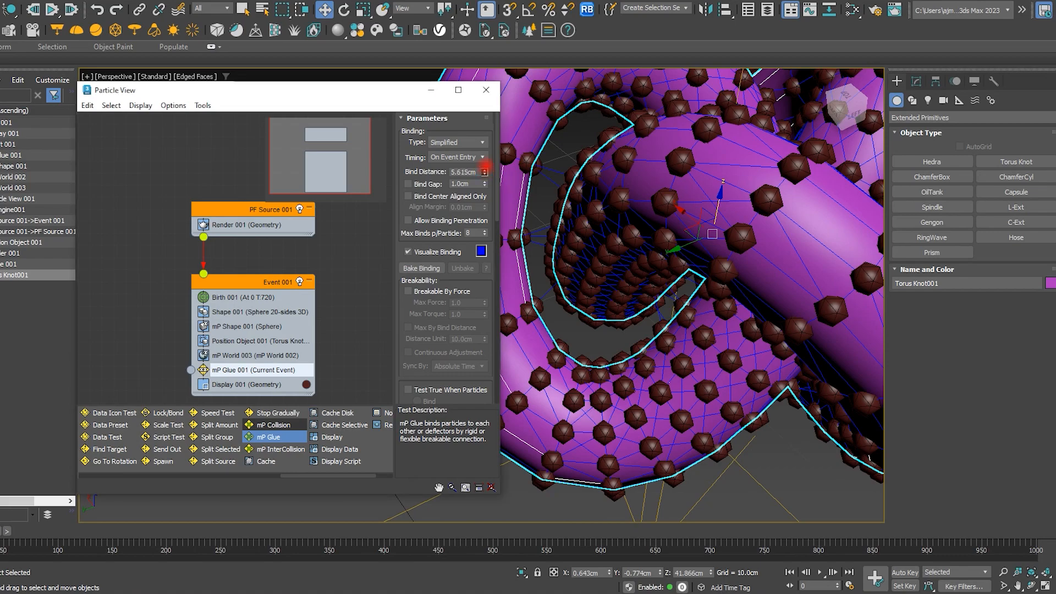
pyautogui.scroll(-3, 756, 283)
pyautogui.keyDown('alt'); pyautogui.moveTo(735, 279); pyautogui.dragTo(696, 274, button='middle'); pyautogui.keyUp('alt')
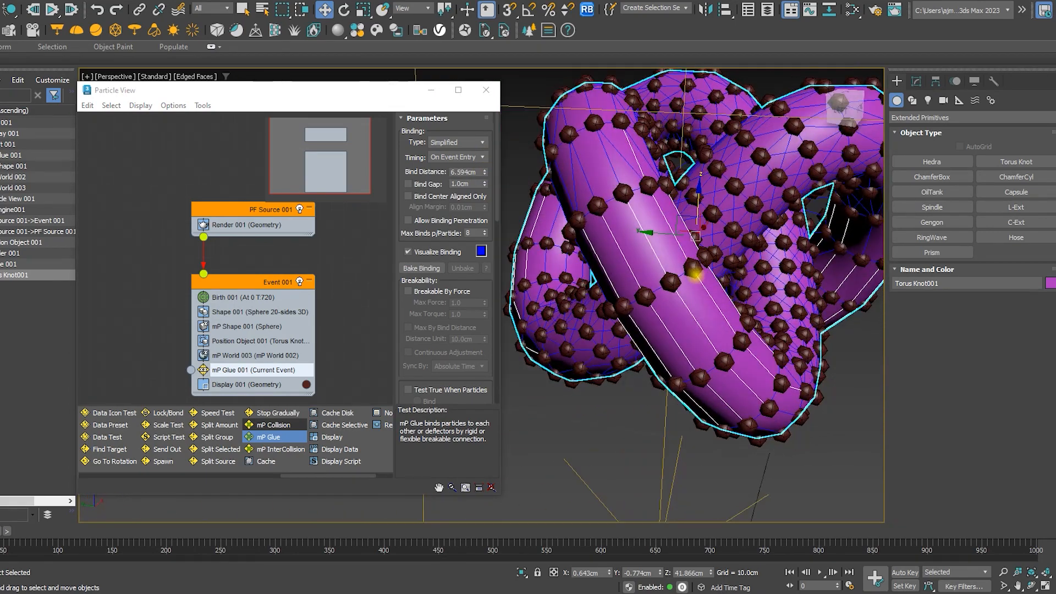
pyautogui.doubleClick(467, 172)
pyautogui.write('15')
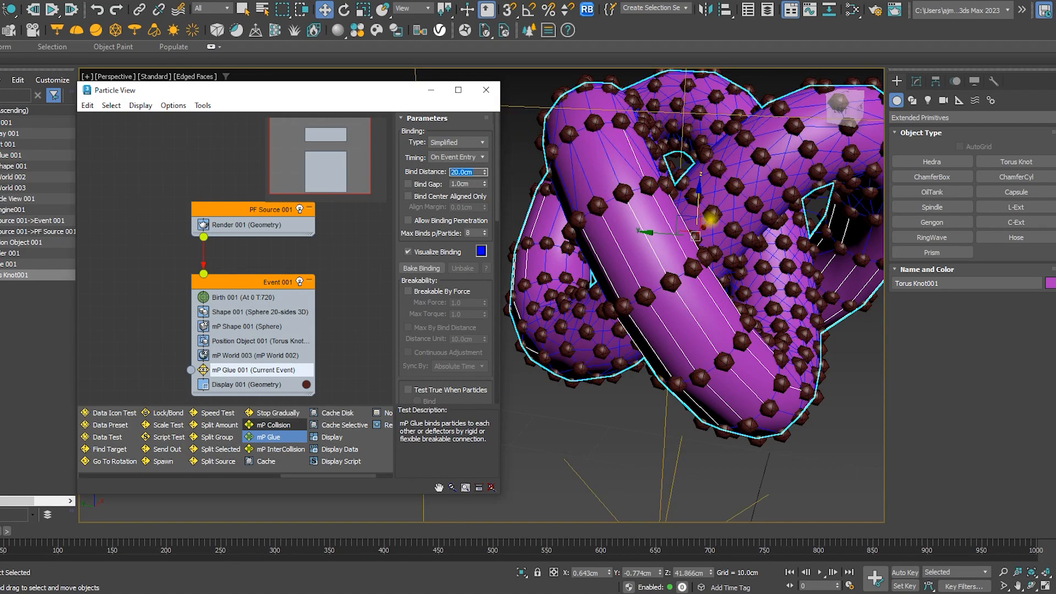
pyautogui.keyDown('alt'); pyautogui.moveTo(682, 257); pyautogui.dragTo(588, 285, button='middle'); pyautogui.keyUp('alt')
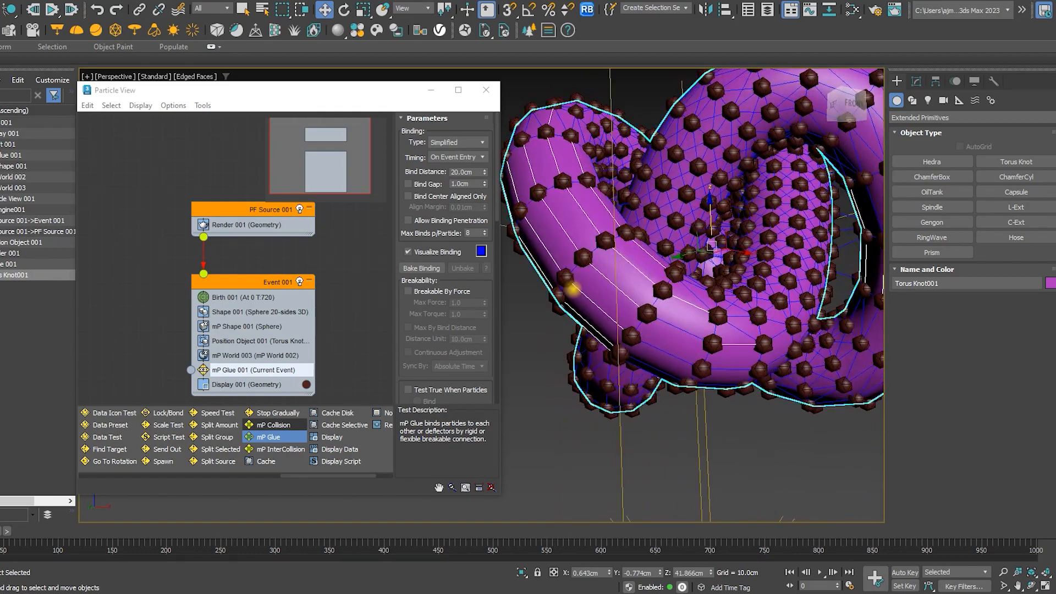
# Raise Max Binds per Particle to 13
pyautogui.click(485, 231)
pyautogui.click(484, 231)
pyautogui.click(485, 231)
pyautogui.click(484, 231)
pyautogui.keyDown('alt'); pyautogui.moveTo(690, 309); pyautogui.dragTo(709, 234, button='middle'); pyautogui.keyUp('alt')
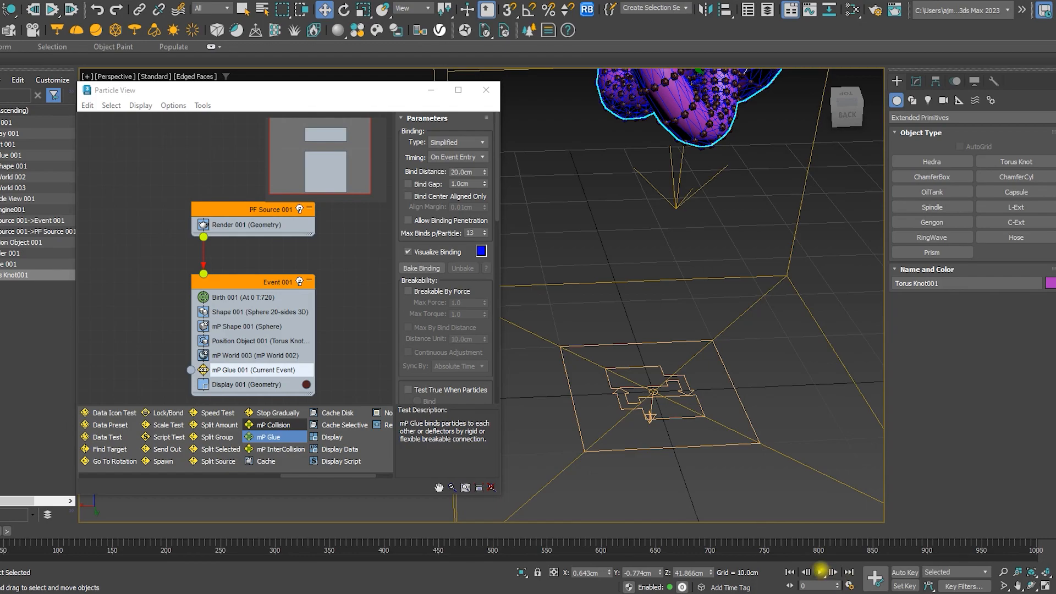
# Play the simulation, examine the glued particles as they land, and rewind to the start
pyautogui.click(821, 572)
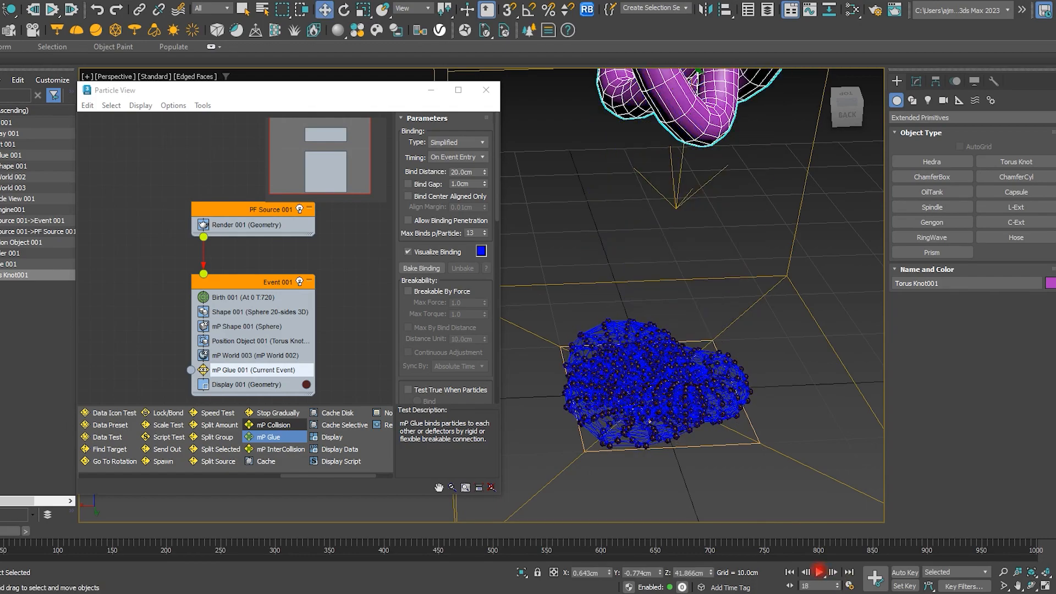
pyautogui.scroll(3, 679, 431)
pyautogui.scroll(5, 649, 411)
pyautogui.keyDown('alt'); pyautogui.moveTo(679, 431); pyautogui.dragTo(732, 414, button='middle'); pyautogui.keyUp('alt')
pyautogui.scroll(-5, 670, 418)
pyautogui.click(673, 365)
pyautogui.click(791, 572)
pyautogui.moveTo(691, 304); pyautogui.dragTo(660, 336, button='middle')
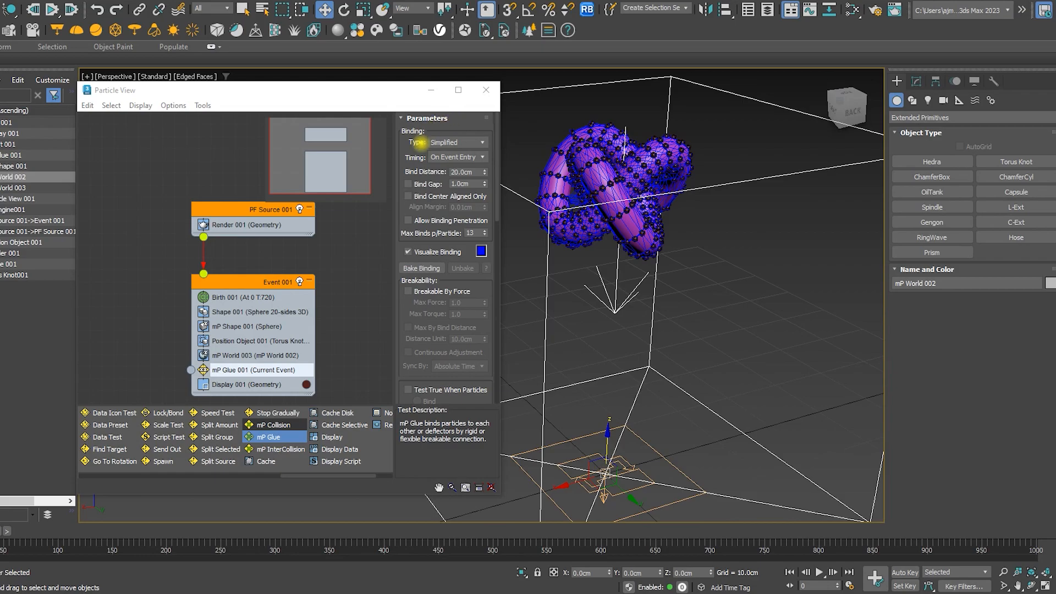
# Open the mP World driver's Advanced Parameters and set Subframe Factor to 4
pyautogui.click(266, 356)
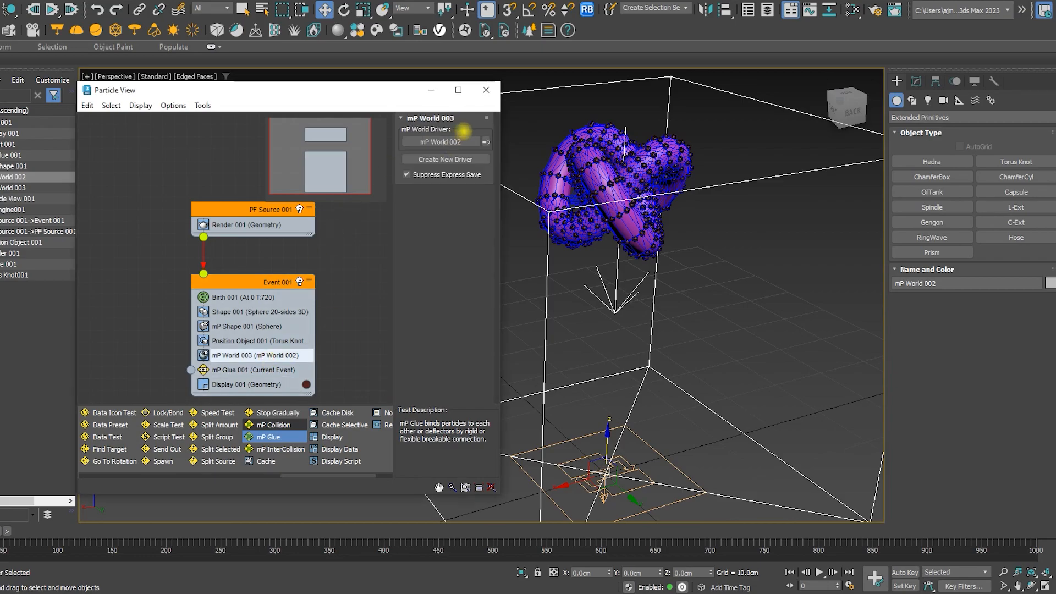
pyautogui.click(489, 143)
pyautogui.scroll(-10, 896, 514)
pyautogui.scroll(1, 910, 381)
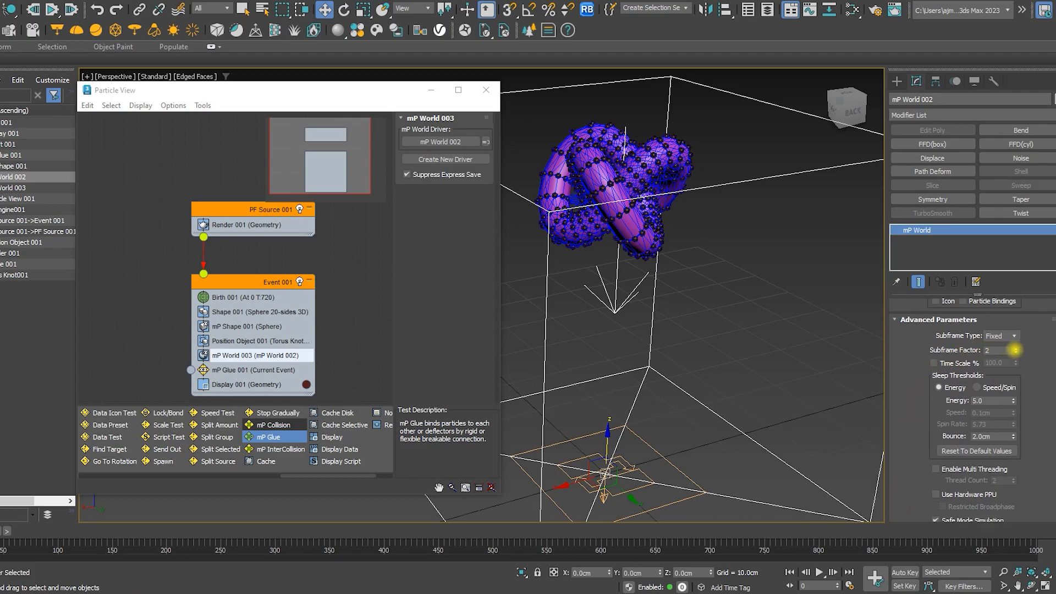
# Replay the simulation with the higher subframe factor, inspect the particle pile up close, and rewind
pyautogui.click(819, 572)
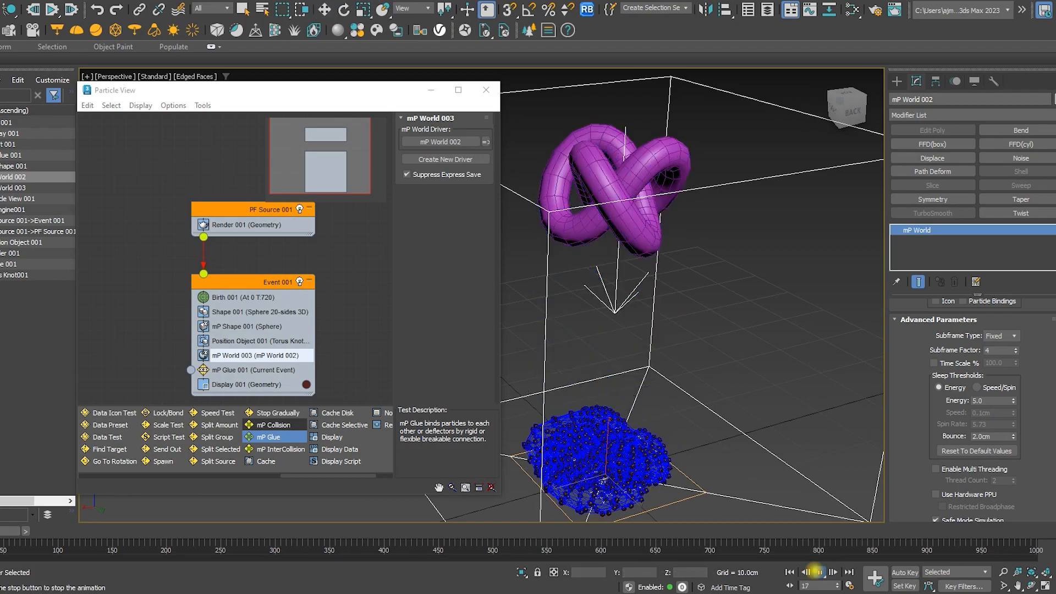
pyautogui.click(819, 572)
pyautogui.scroll(3, 662, 476)
pyautogui.keyDown('alt'); pyautogui.moveTo(662, 476); pyautogui.dragTo(662, 294, button='middle'); pyautogui.keyUp('alt')
pyautogui.scroll(3, 686, 348)
pyautogui.keyDown('alt'); pyautogui.moveTo(678, 295); pyautogui.dragTo(712, 415, button='middle'); pyautogui.keyUp('alt')
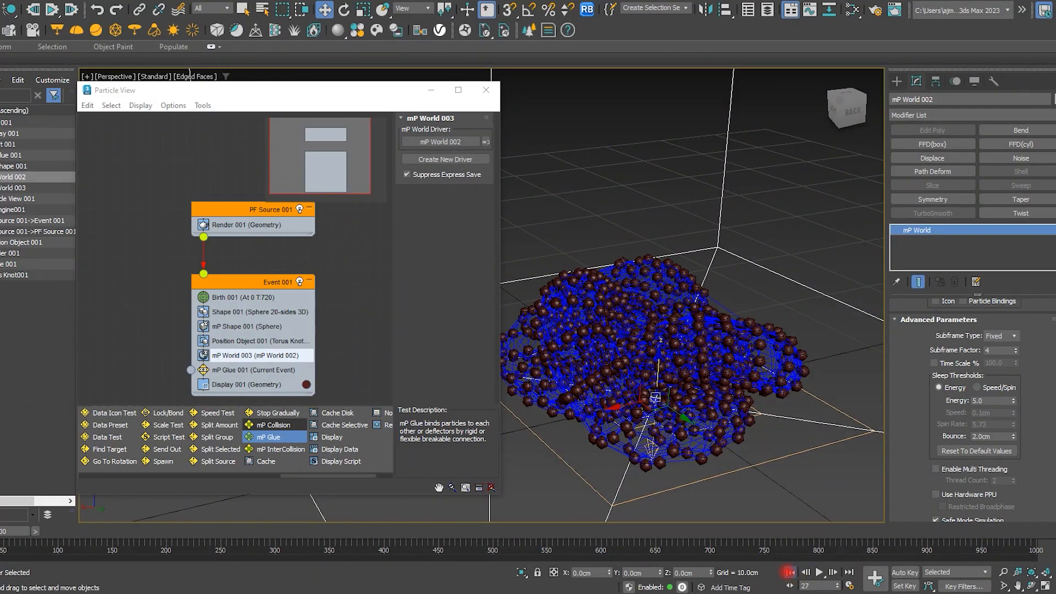
pyautogui.click(788, 572)
pyautogui.click(818, 572)
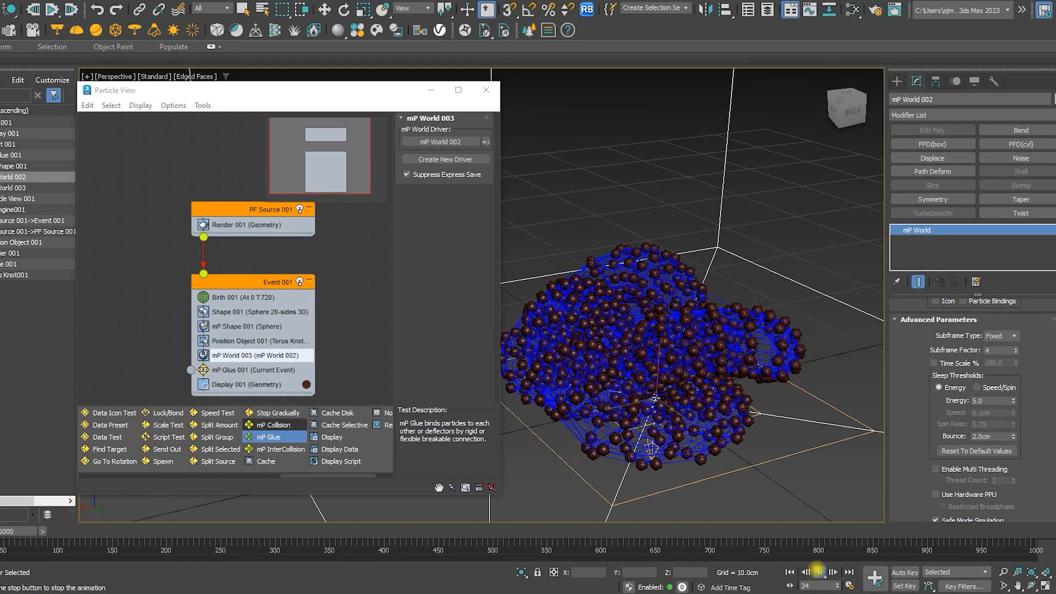
pyautogui.click(818, 572)
pyautogui.click(790, 572)
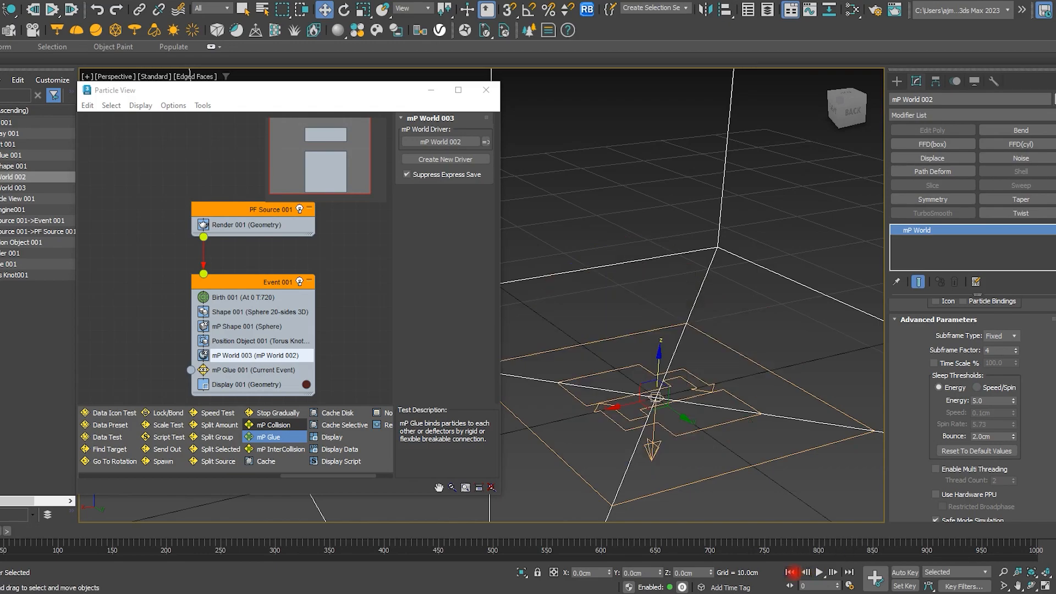
# Enable Time Scale % on the mP World driver and set it to 75
pyautogui.moveTo(839, 376); pyautogui.dragTo(844, 460, button='middle')
pyautogui.scroll(-3, 781, 410)
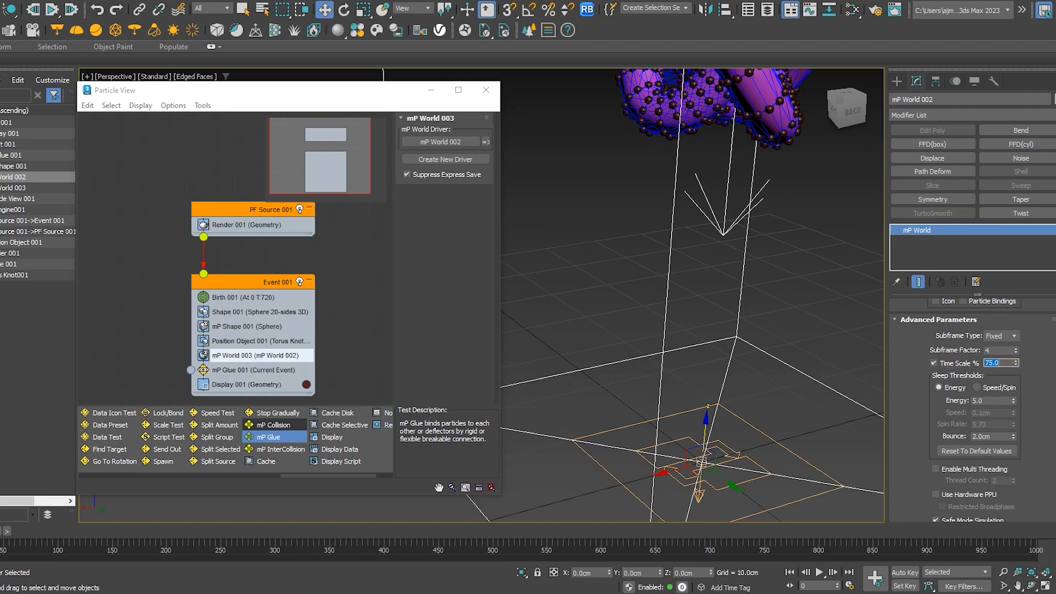
pyautogui.moveTo(819, 422); pyautogui.dragTo(793, 310, button='middle')
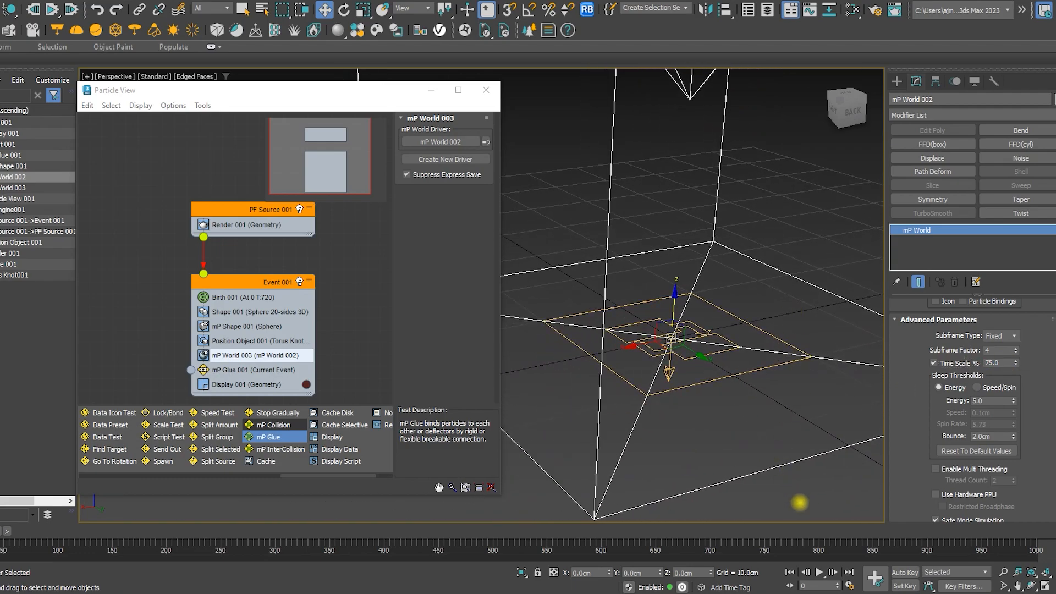
# Play the time-scaled simulation to check the falling particles and rewind to frame 0
pyautogui.click(820, 573)
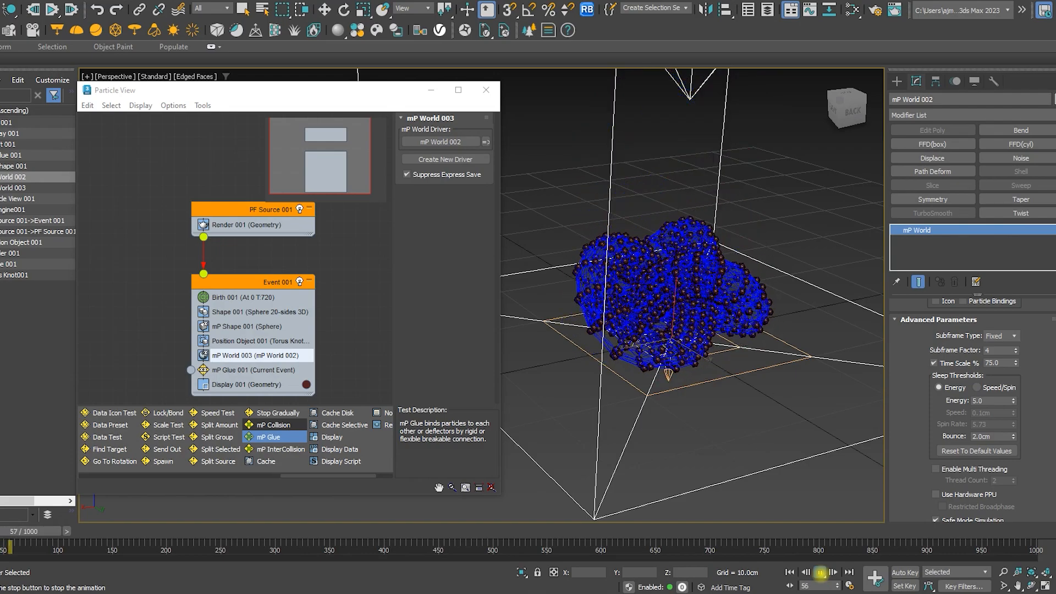
pyautogui.click(820, 573)
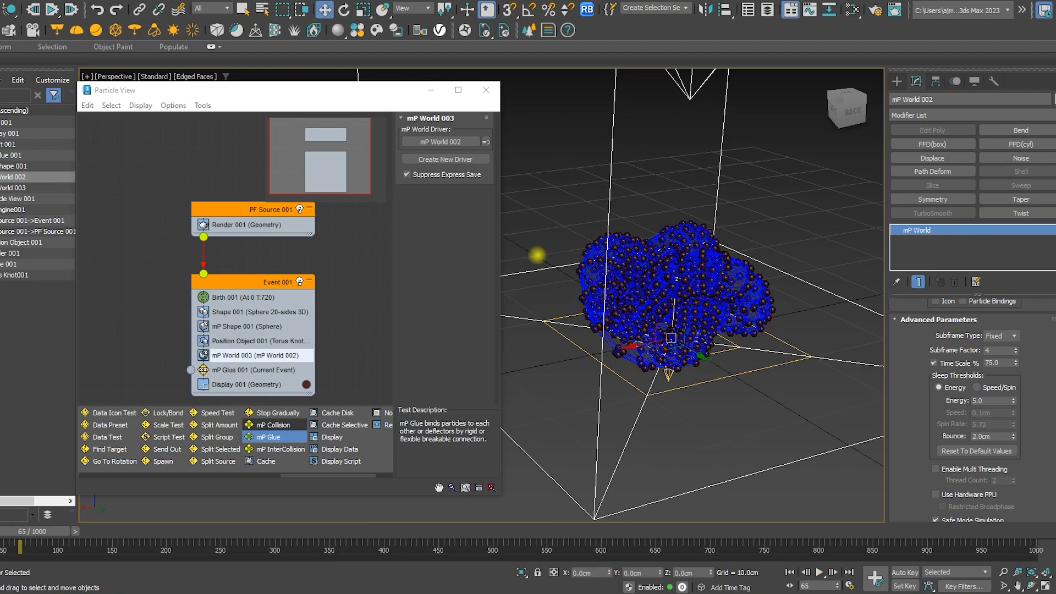
pyautogui.scroll(-3, 650, 343)
pyautogui.moveTo(663, 353); pyautogui.dragTo(662, 415, button='middle')
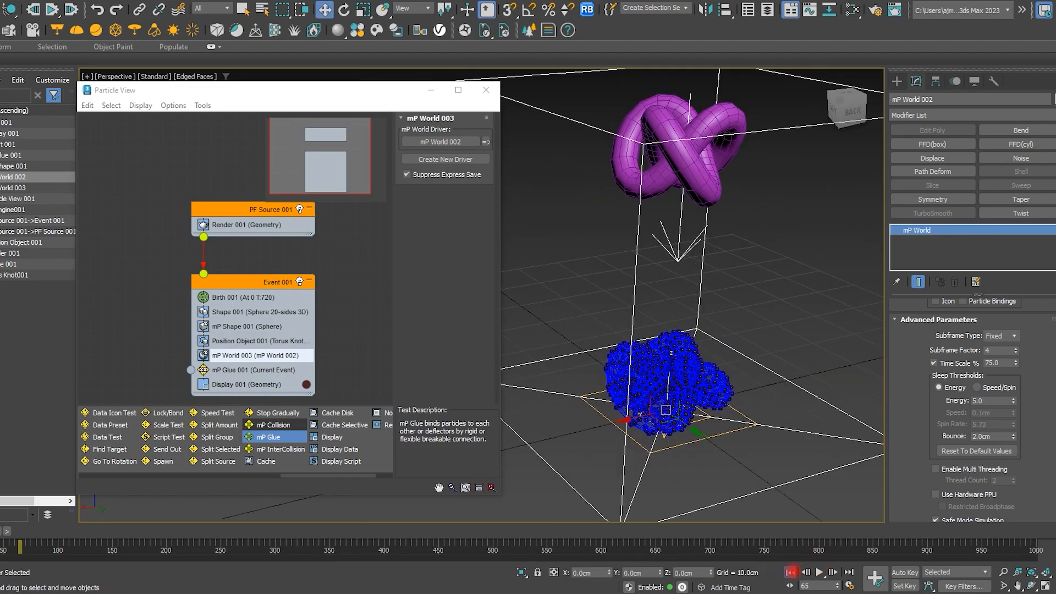
pyautogui.click(791, 573)
# Clone the torus knot as an independent copy
pyautogui.moveTo(757, 287); pyautogui.dragTo(678, 281, button='middle')
pyautogui.click(651, 270)
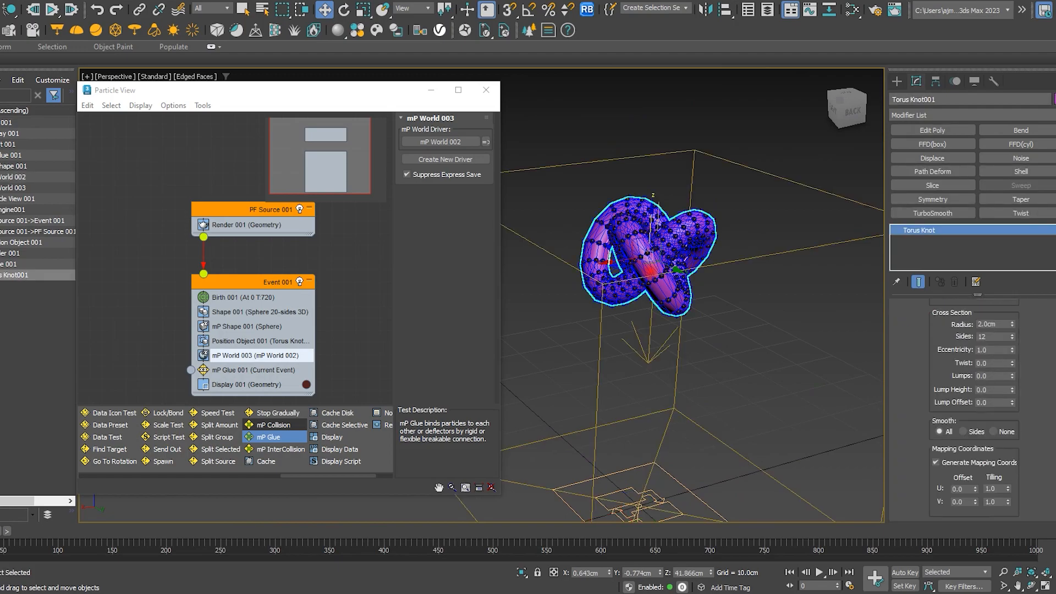
pyautogui.hotkey('ctrl', 'v')
pyautogui.click(462, 270)
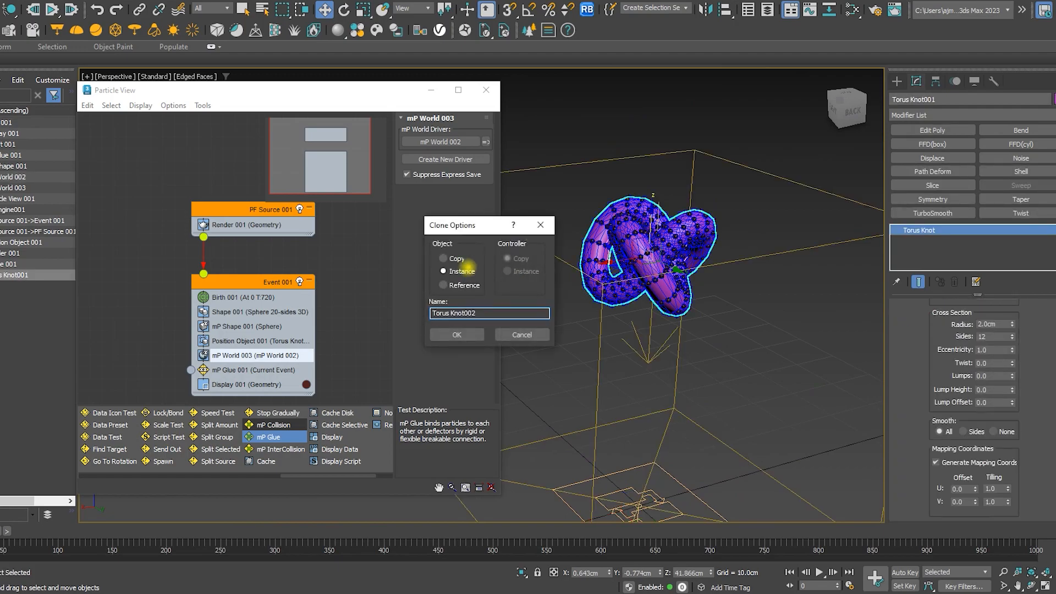
pyautogui.click(458, 333)
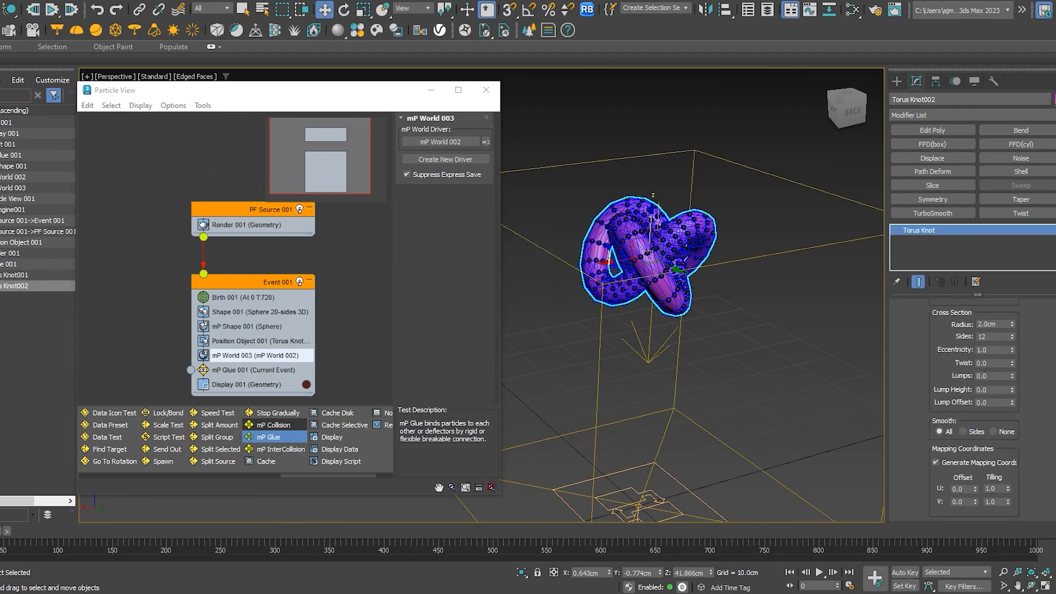
# Assign the cloned knot a new object color
pyautogui.click(1054, 99)
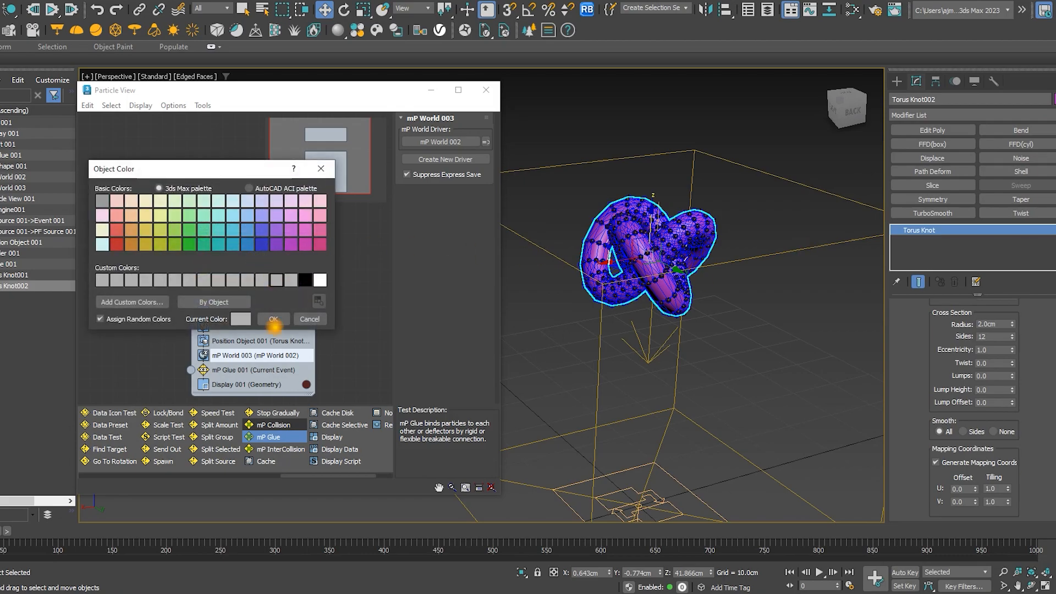
pyautogui.click(274, 320)
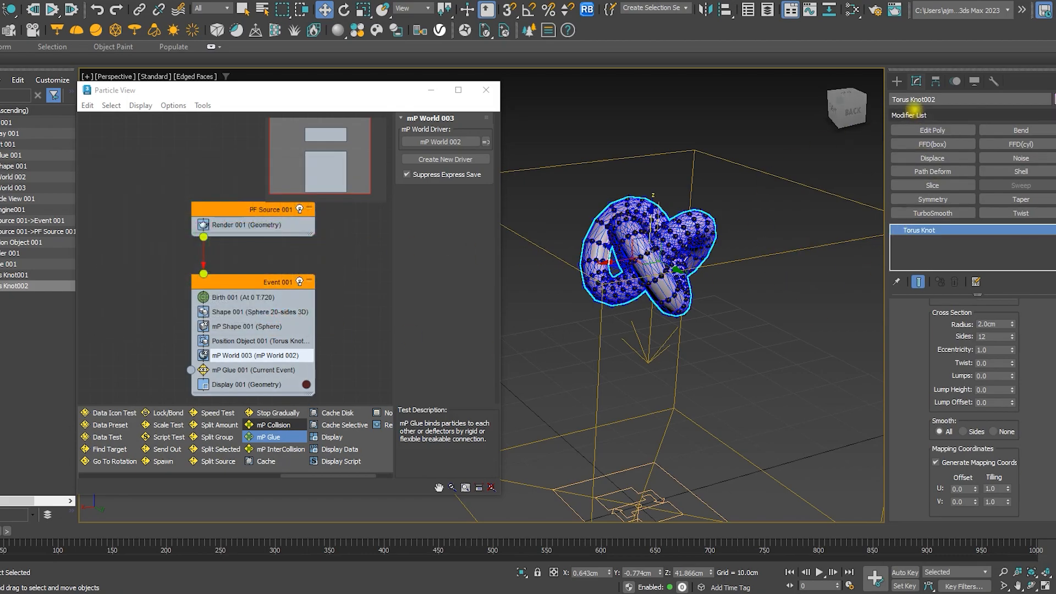
# Apply a Particle Skinner modifier to the cloned knot
pyautogui.click(910, 115)
pyautogui.write('part')
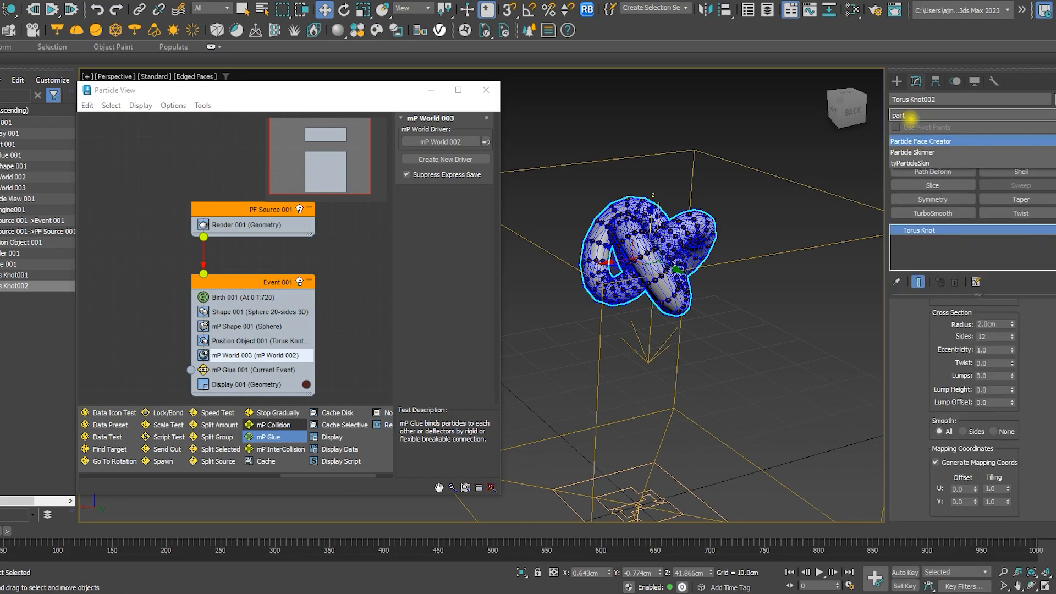
pyautogui.click(922, 153)
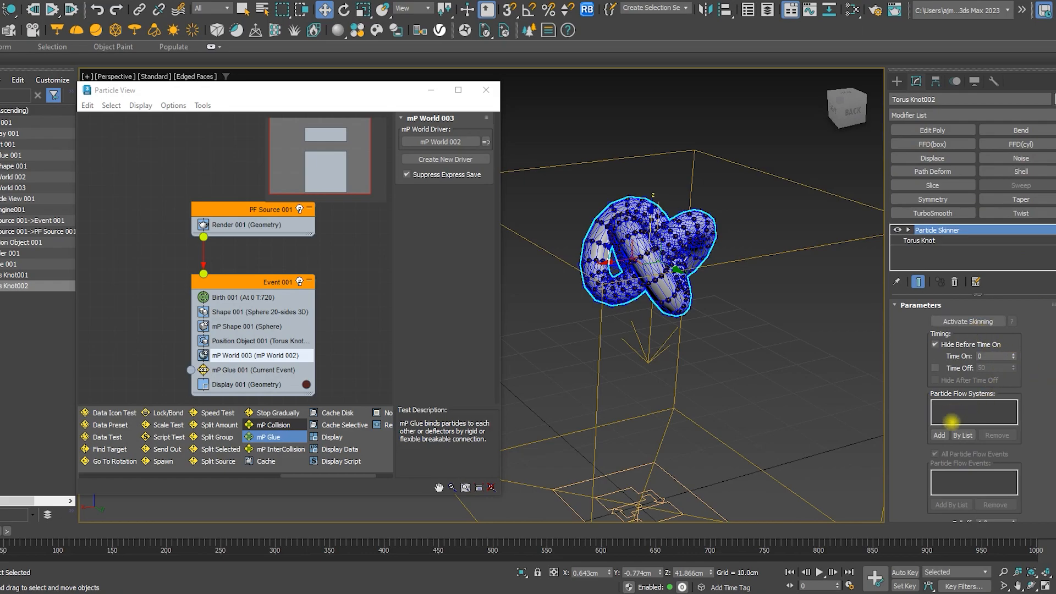
# Add the particle flow source to the Particle Skinner's particle systems and activate skinning
pyautogui.click(938, 435)
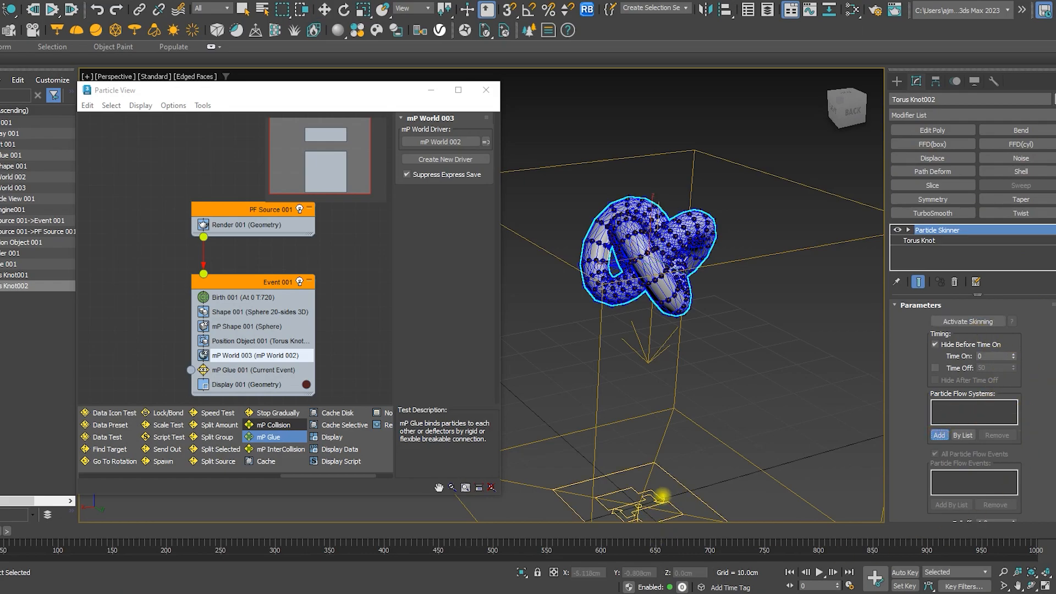
pyautogui.click(661, 498)
pyautogui.click(950, 325)
# Play the animation to check the skinned knot following the falling particles
pyautogui.keyDown('alt'); pyautogui.moveTo(797, 391); pyautogui.dragTo(788, 294, button='middle'); pyautogui.keyUp('alt')
pyautogui.click(820, 572)
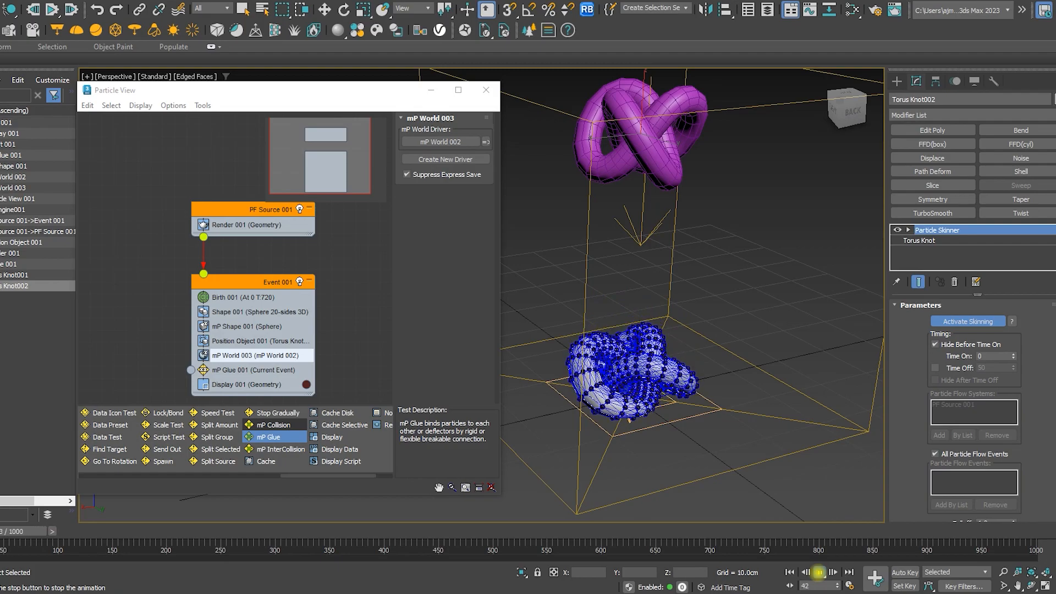
pyautogui.click(820, 572)
# Set the Display operator's particle display type to None
pyautogui.scroll(5, 610, 312)
pyautogui.press('w')
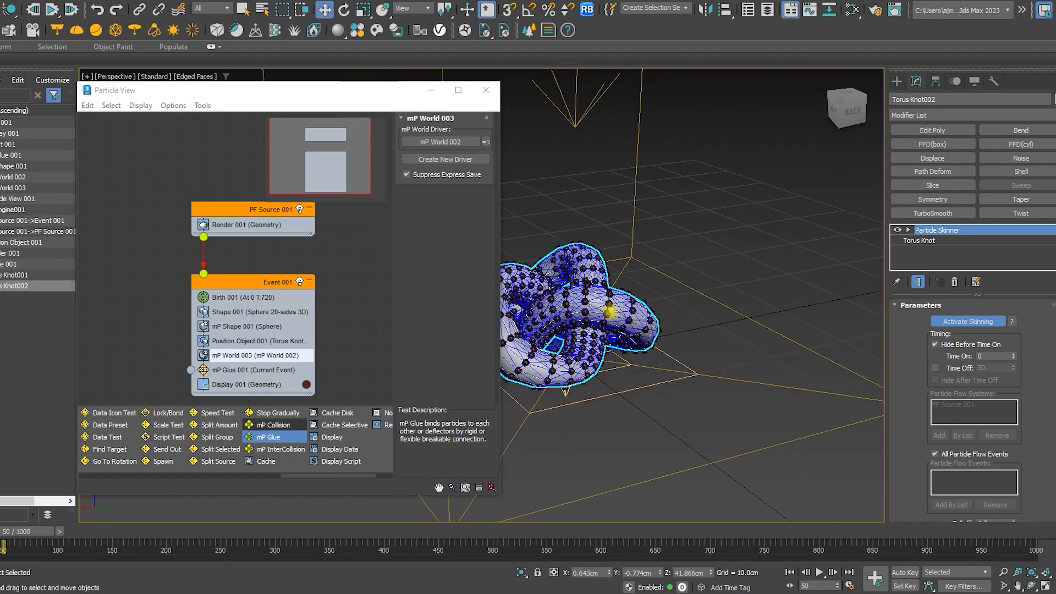
pyautogui.moveTo(610, 312); pyautogui.dragTo(688, 345, button='middle')
pyautogui.moveTo(222, 382); pyautogui.dragTo(180, 359, button='middle')
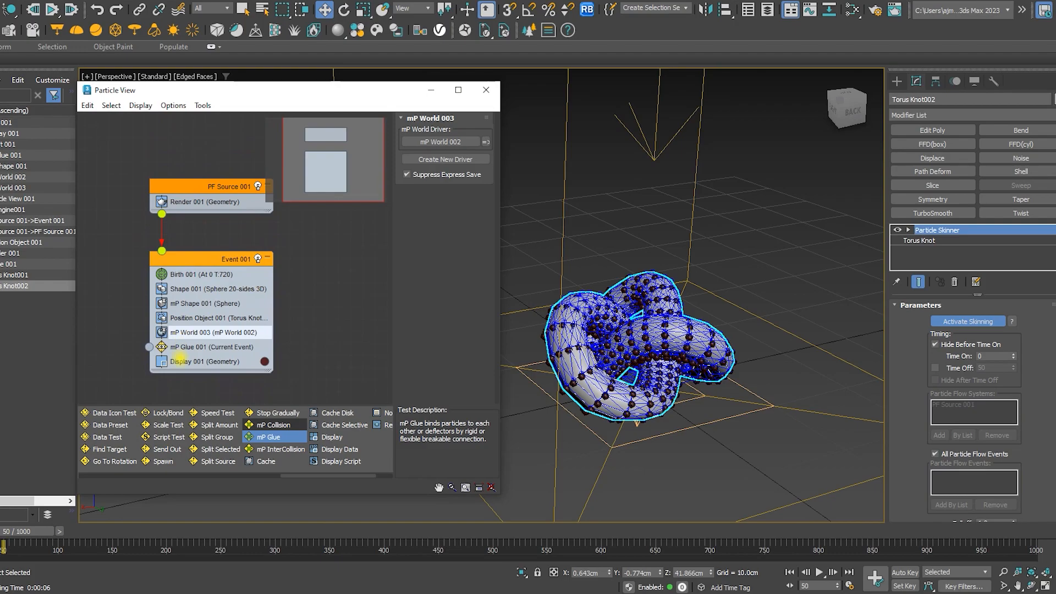
pyautogui.click(199, 361)
pyautogui.click(448, 136)
pyautogui.click(448, 136)
pyautogui.click(451, 136)
pyautogui.click(461, 148)
# Replay the simulation to check the skinned knot's deformation and rewind to frame 0
pyautogui.keyDown('alt'); pyautogui.moveTo(603, 314); pyautogui.dragTo(654, 317, button='middle'); pyautogui.keyUp('alt')
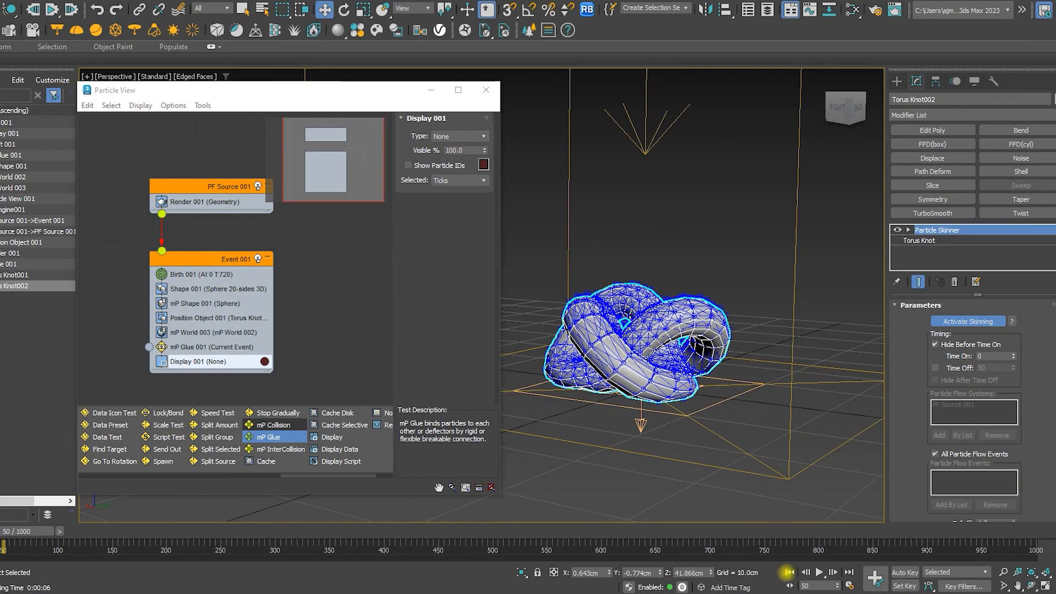
pyautogui.click(788, 572)
pyautogui.click(820, 572)
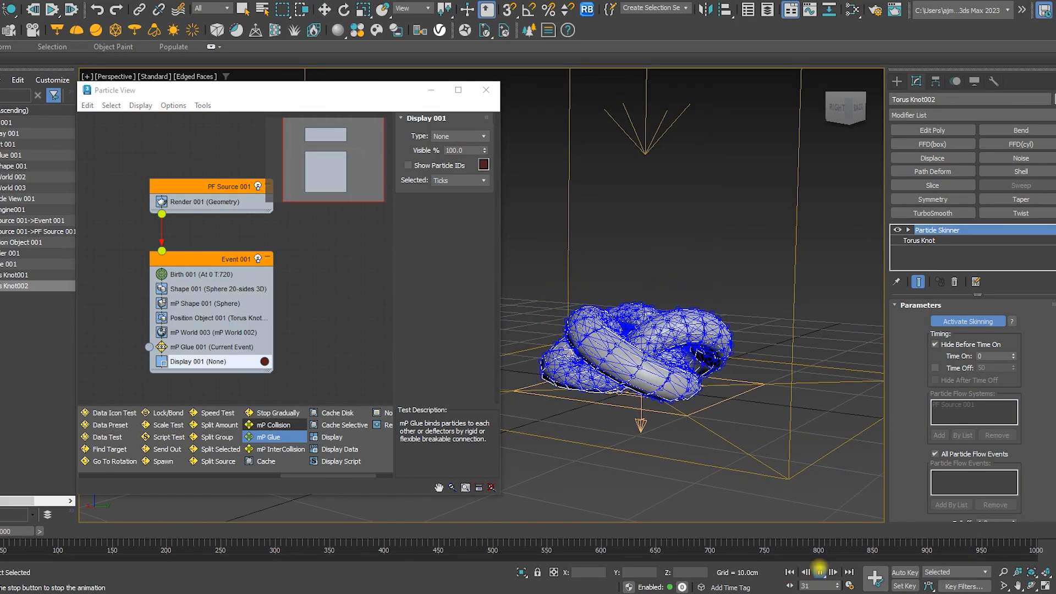
pyautogui.click(820, 571)
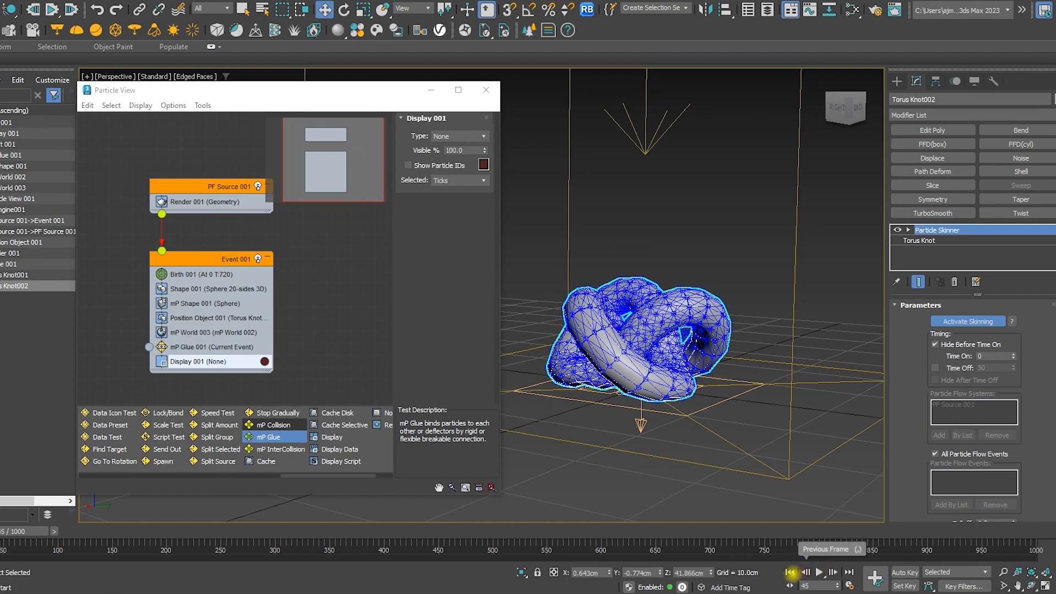
pyautogui.click(791, 572)
pyautogui.click(818, 572)
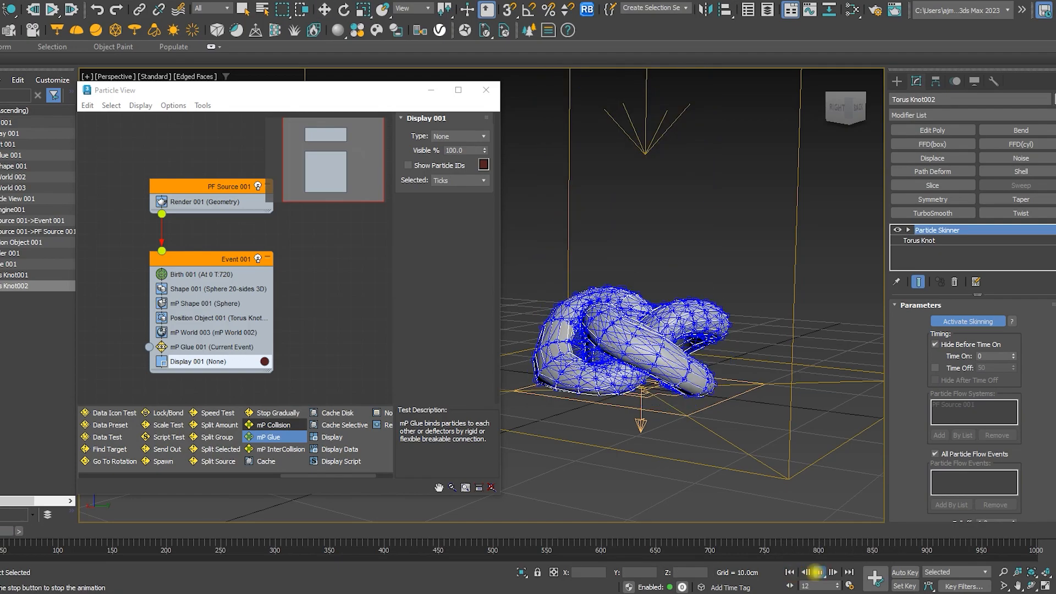
pyautogui.click(820, 572)
pyautogui.press('w')
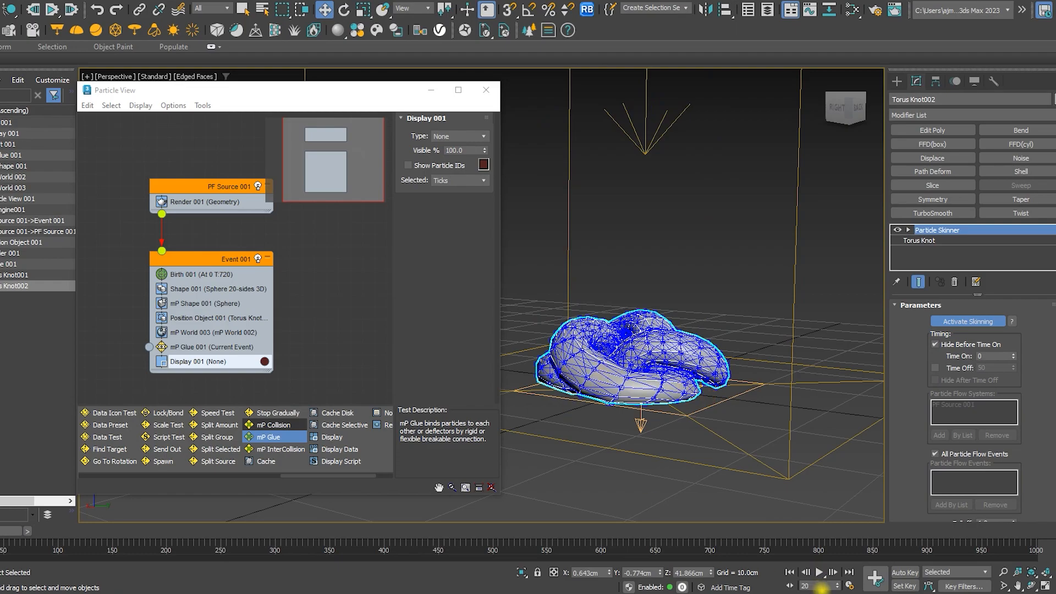
pyautogui.click(789, 572)
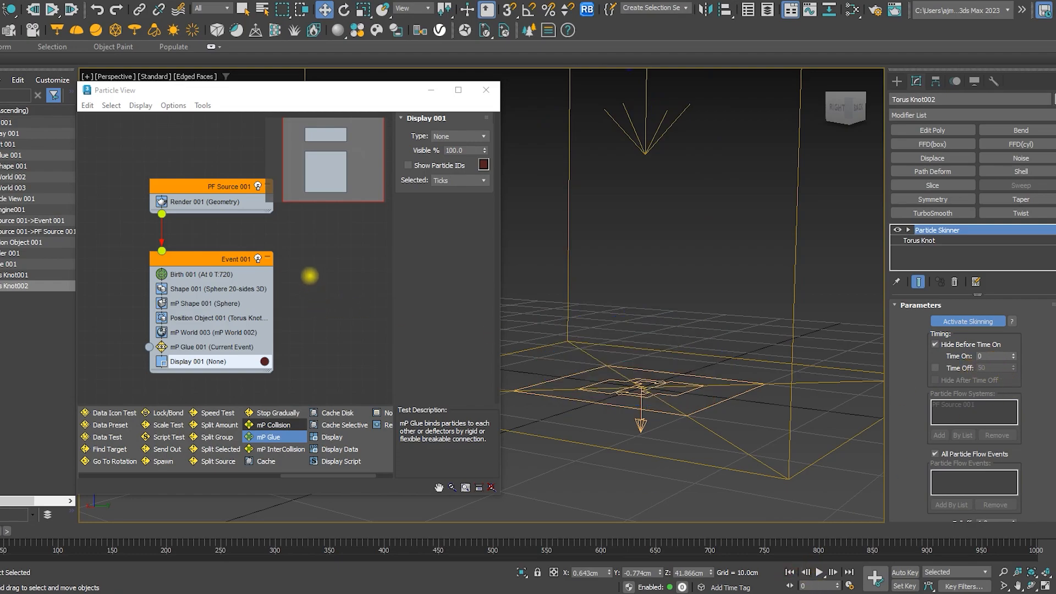
# Select the mP World 002 driver from the mP World operator and raise its Subframe Factor to 5
pyautogui.click(236, 332)
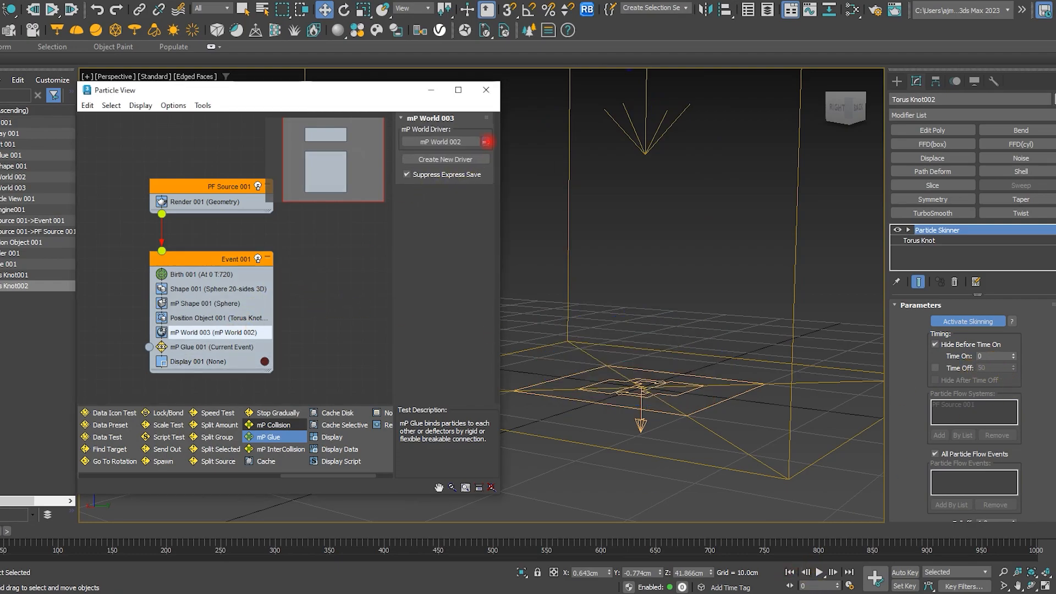
pyautogui.click(487, 142)
pyautogui.click(1015, 354)
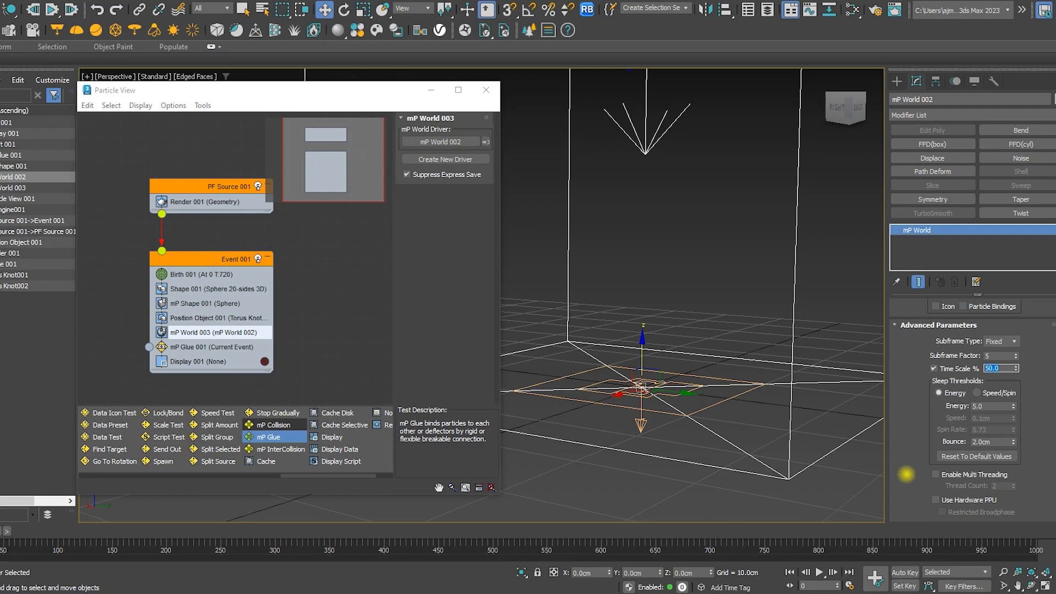
# Play the simulation with the new subframe setting and rewind to frame 0
pyautogui.click(820, 573)
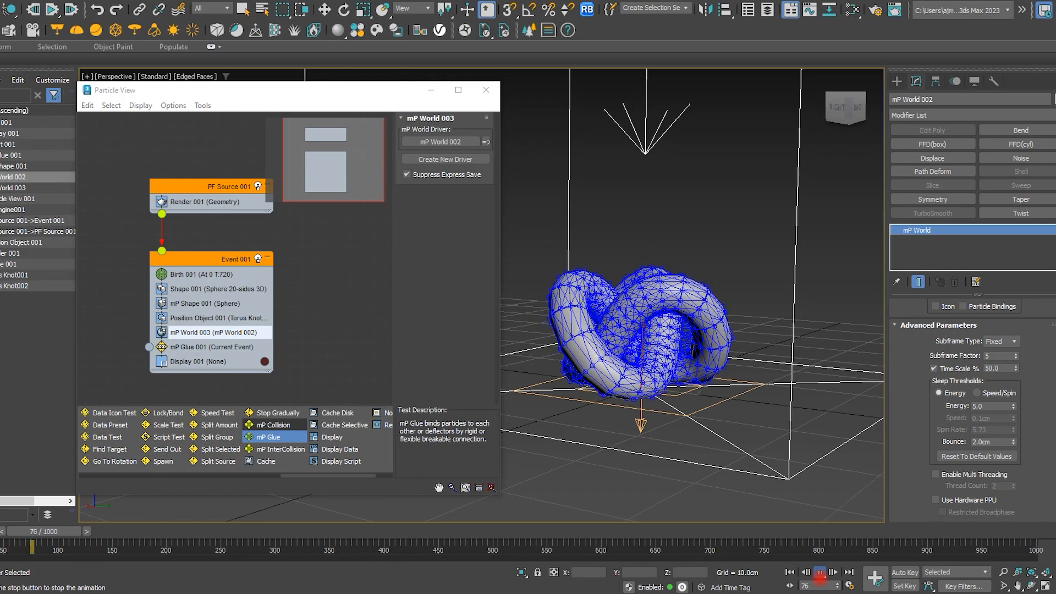
pyautogui.click(819, 573)
pyautogui.click(793, 573)
pyautogui.scroll(-4, 688, 377)
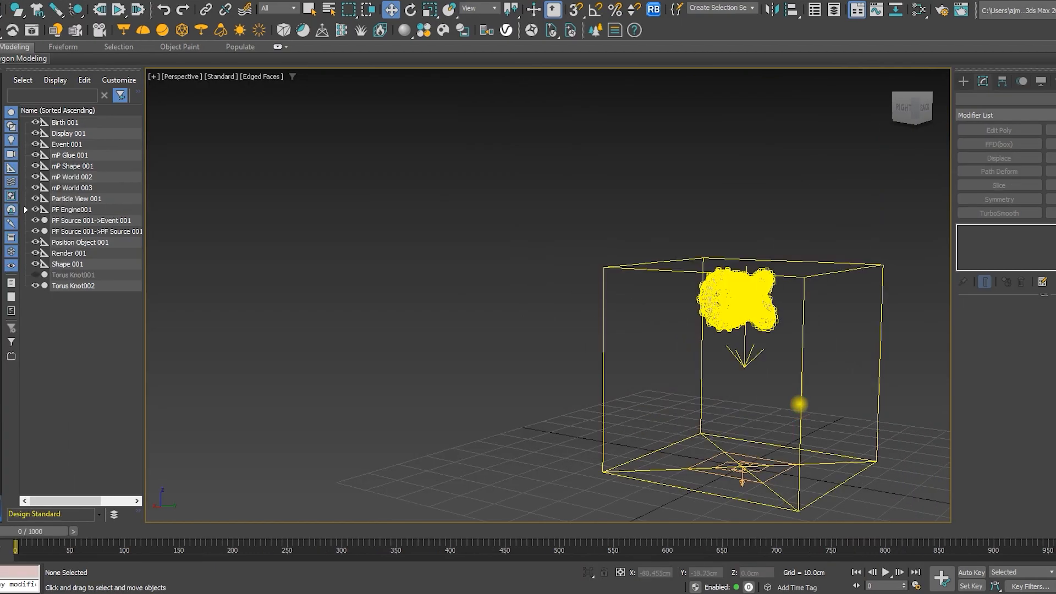
# Hide the mP World 002 helper in the scene
pyautogui.click(800, 405)
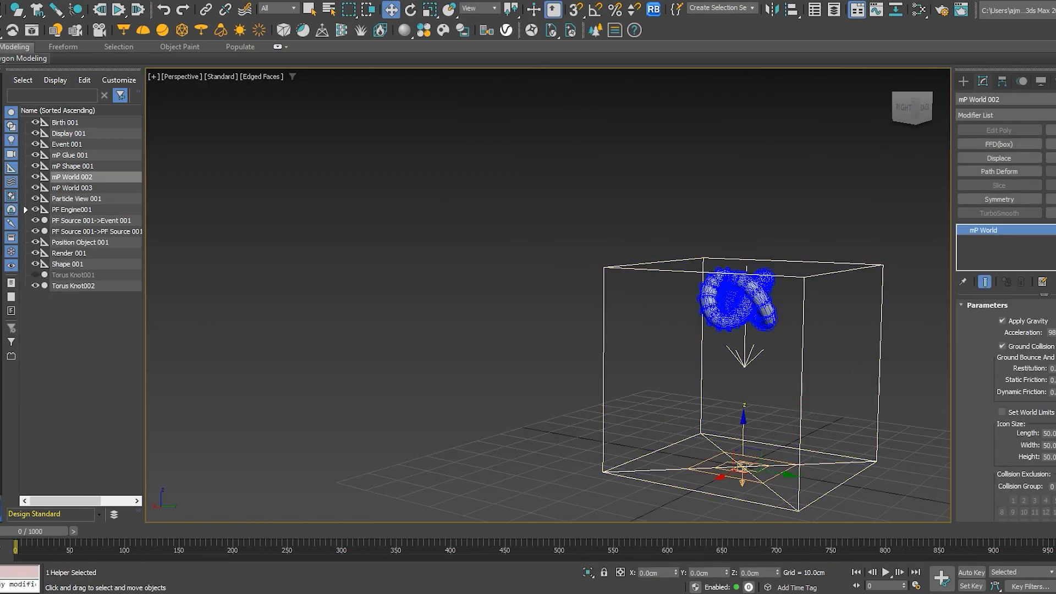
pyautogui.click(35, 176)
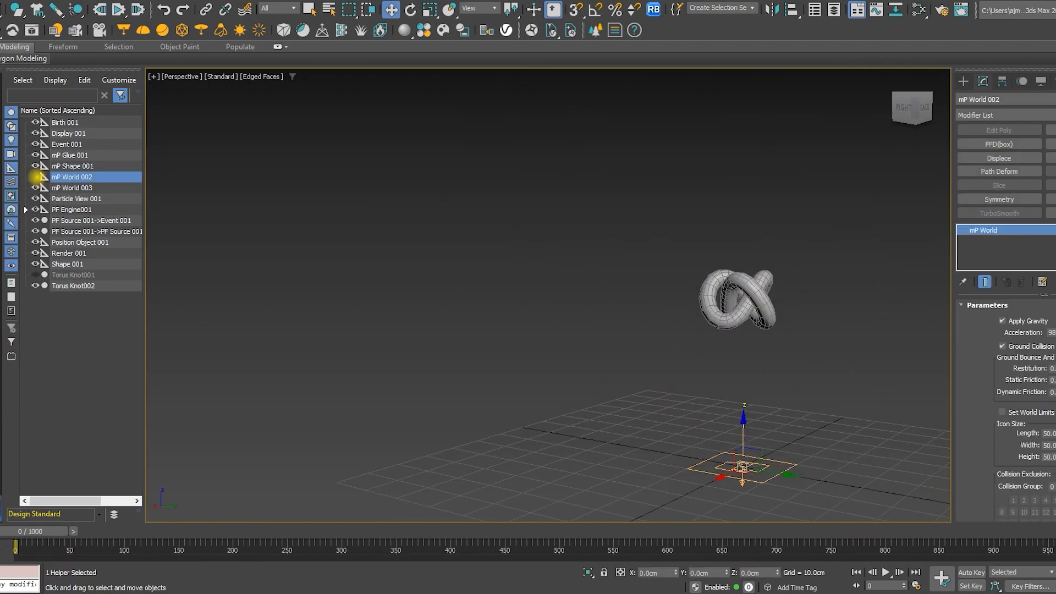